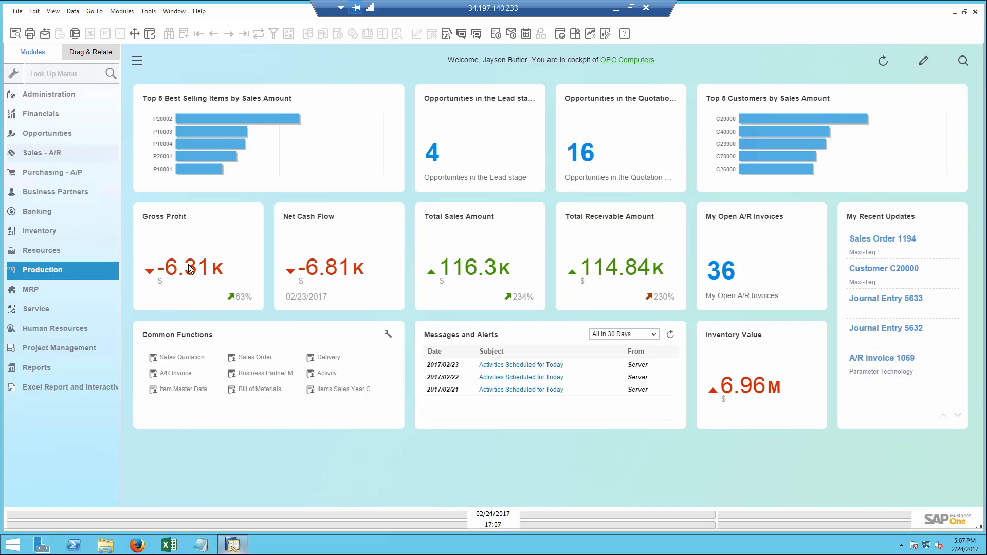
From the opportunities in the Quotation stage, open the one opened 01/01/2017 and the sales quotation linked to its fourth stage.
mouse_move(190, 265)
mouse_move(158, 266)
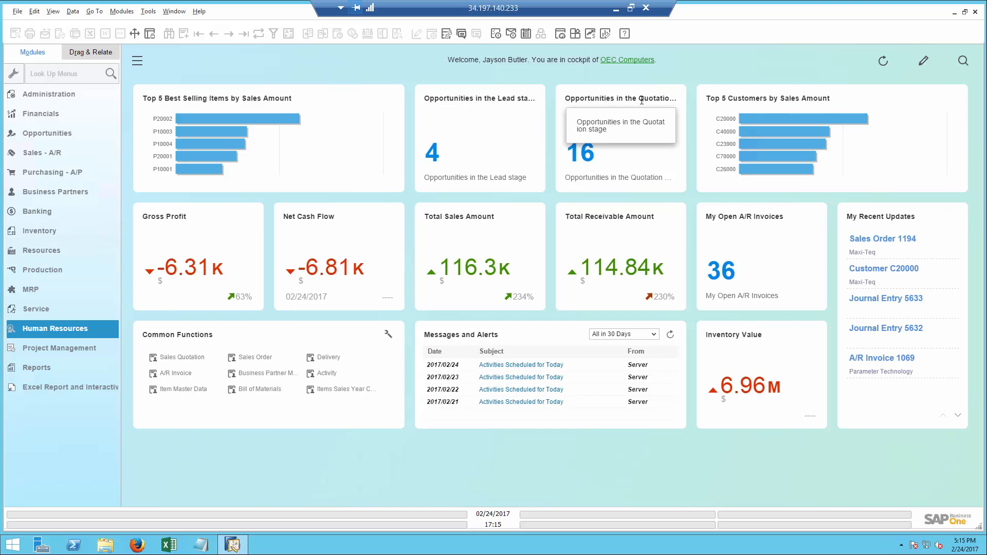
left_click(586, 159)
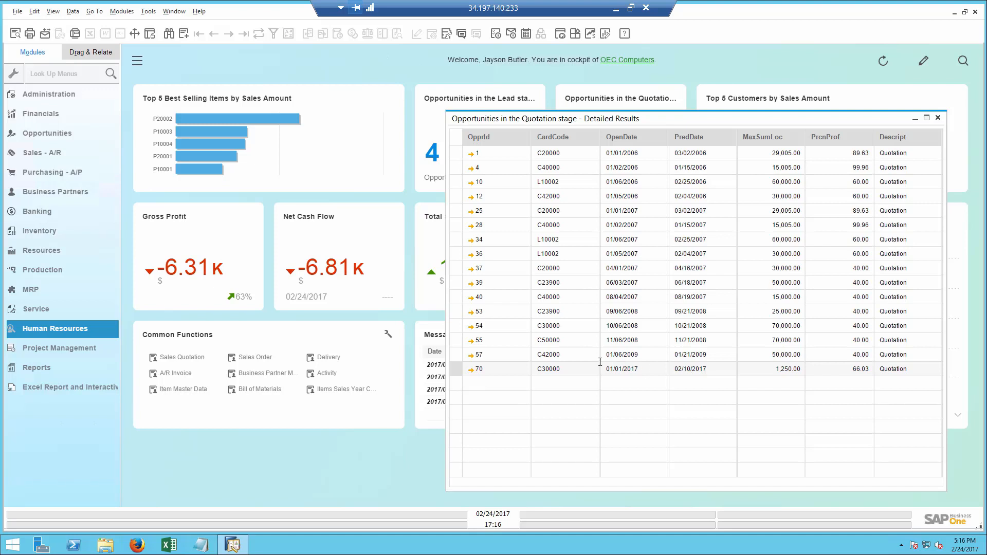
left_click(470, 370)
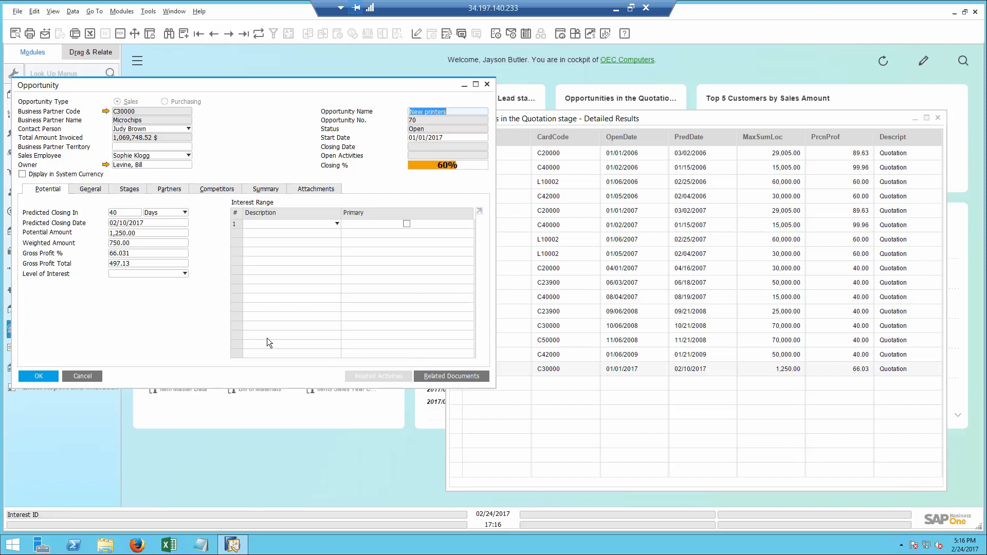
left_click(132, 189)
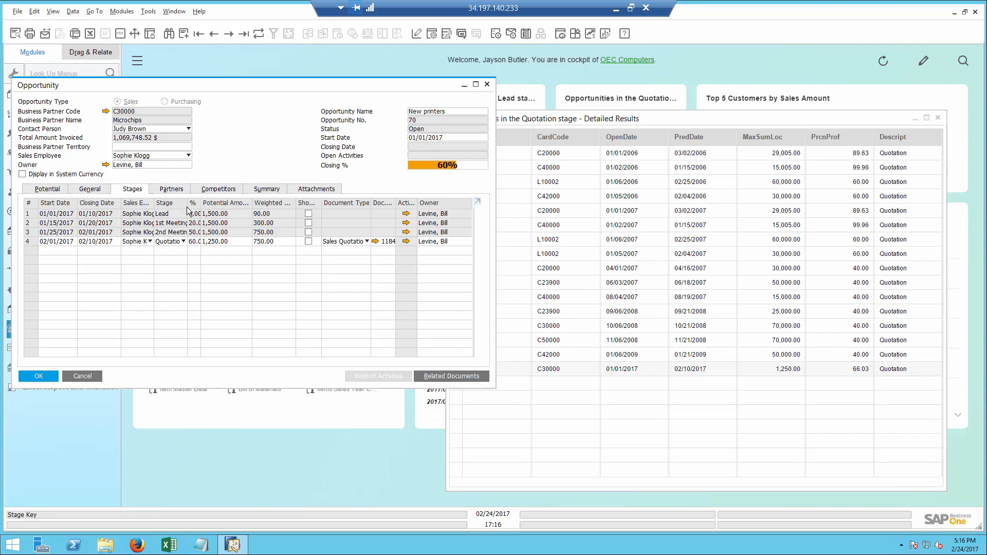
left_click(375, 242)
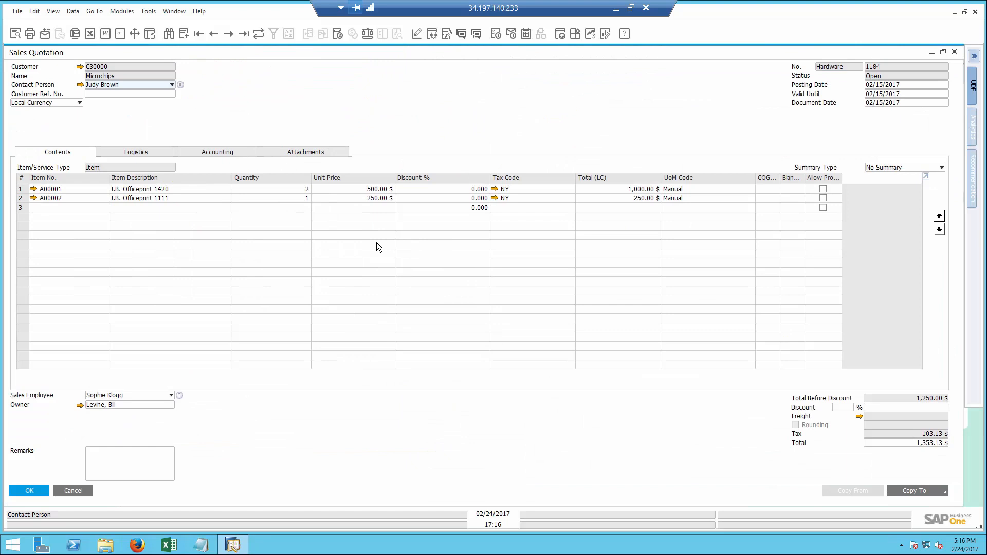
Find the quotation's sales employee in the collaboration user list and start a conversation with them.
left_click(462, 34)
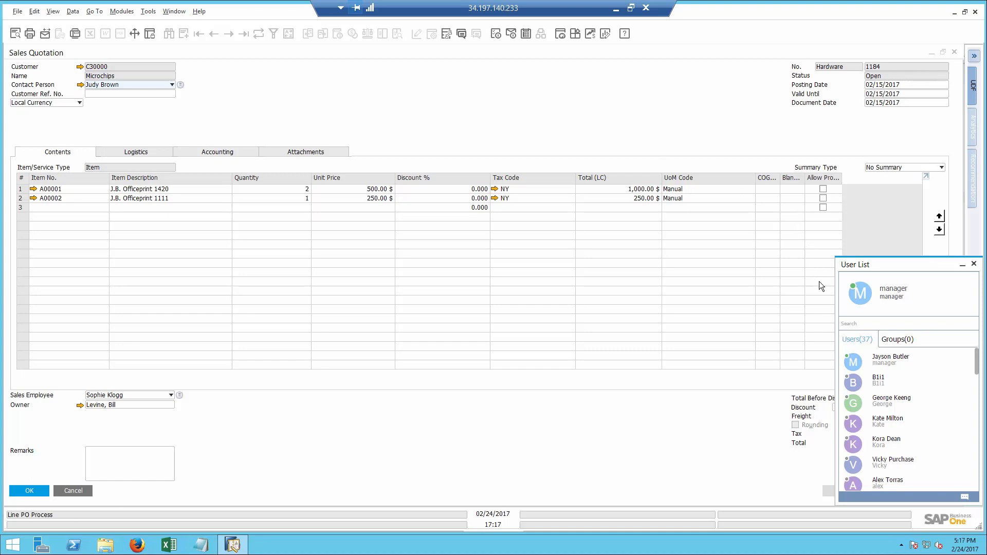
left_click(900, 342)
left_click(856, 340)
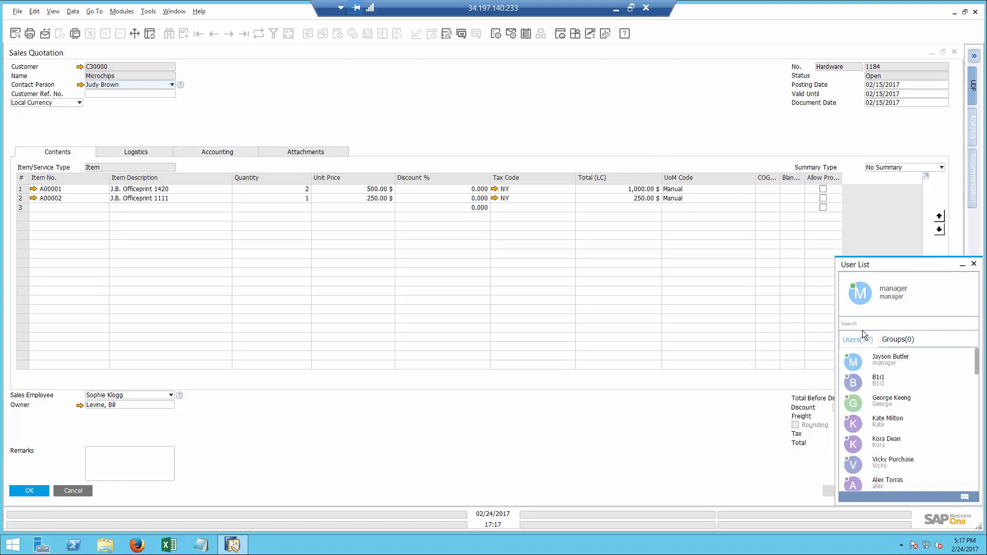
left_click(863, 324)
type("sop")
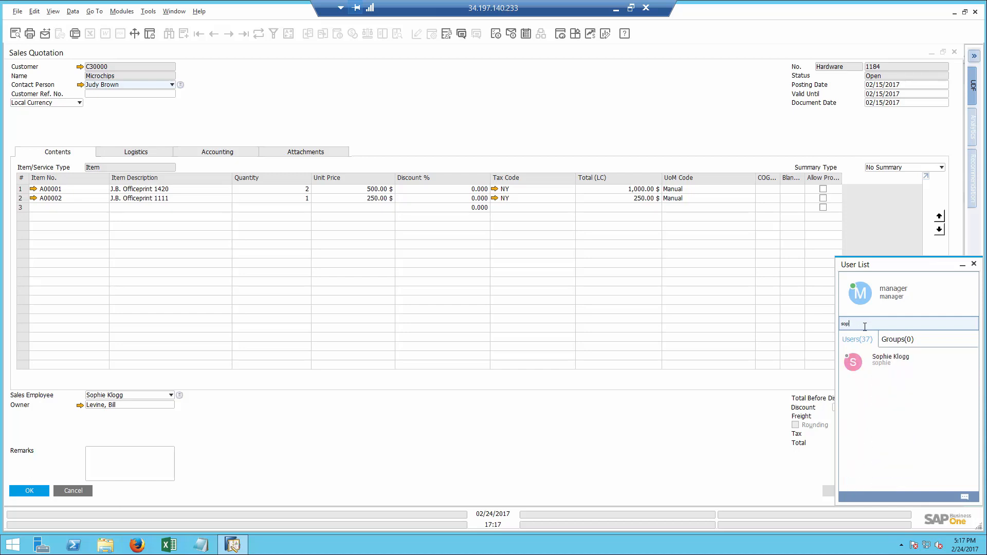
double_click(895, 361)
left_click(509, 345)
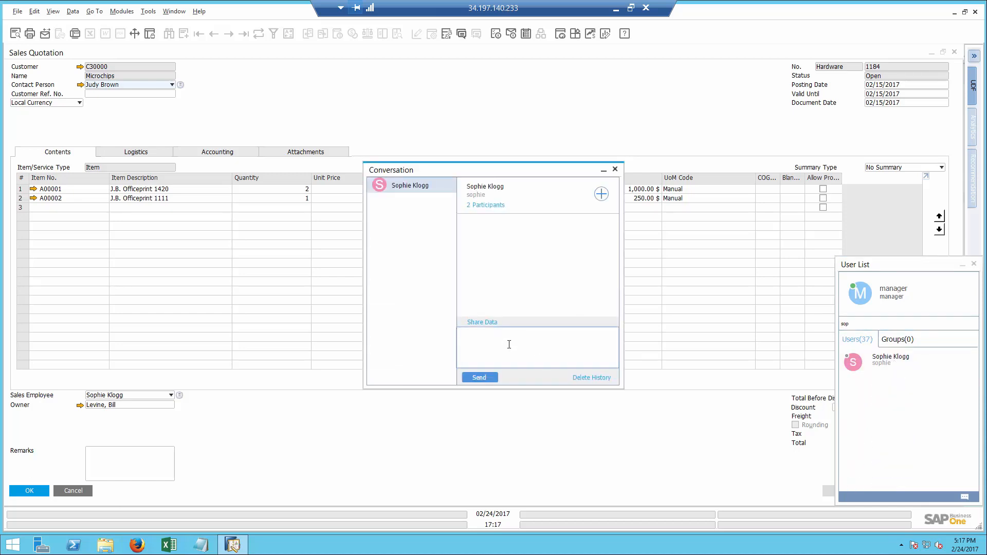
Draft the message "Please follow up on" to the sales employee and share a link to the open sales quotation in it.
type("Please follow up on")
left_click(395, 136)
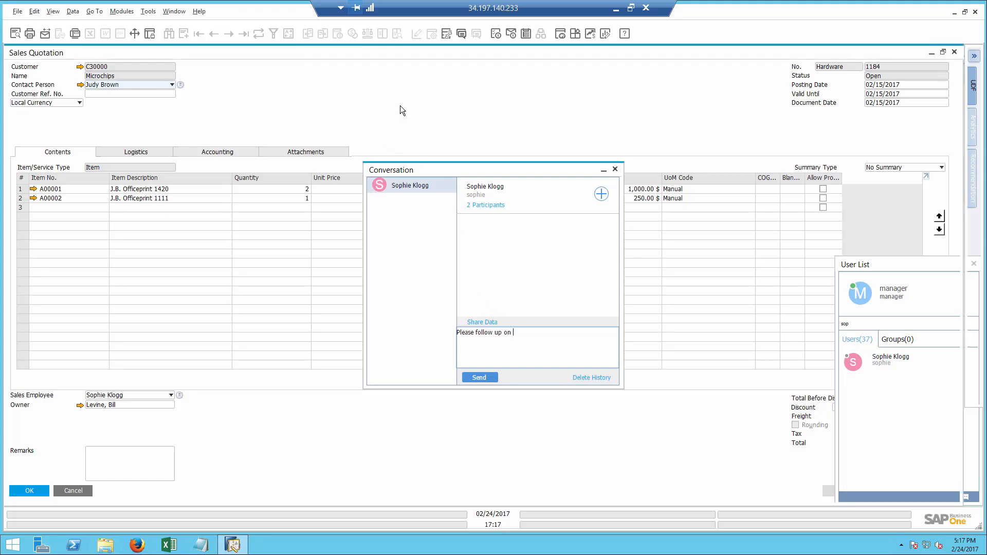
left_click(475, 35)
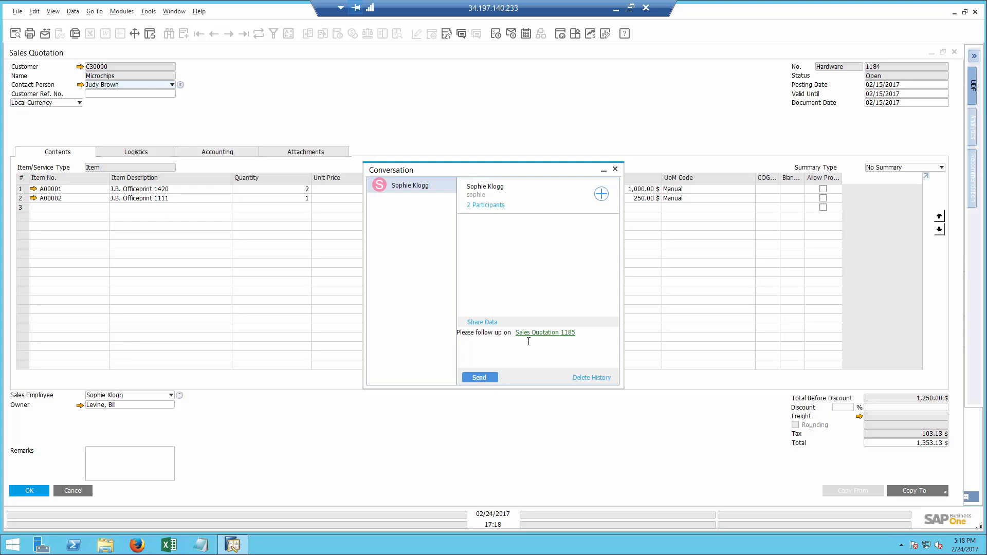
Close the conversation, sales quotation, opportunity, detailed results and user list windows to return to the cockpit.
left_click(614, 169)
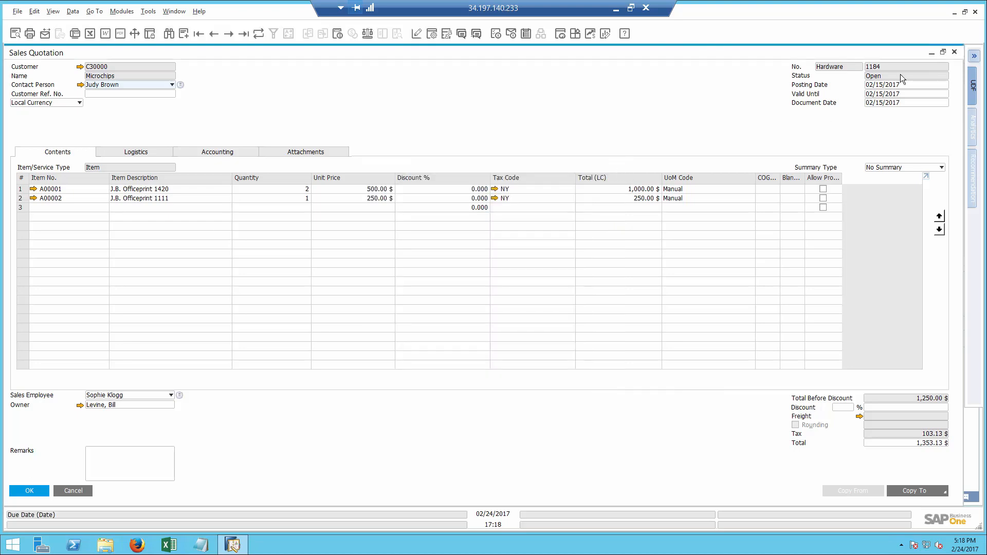
left_click(954, 52)
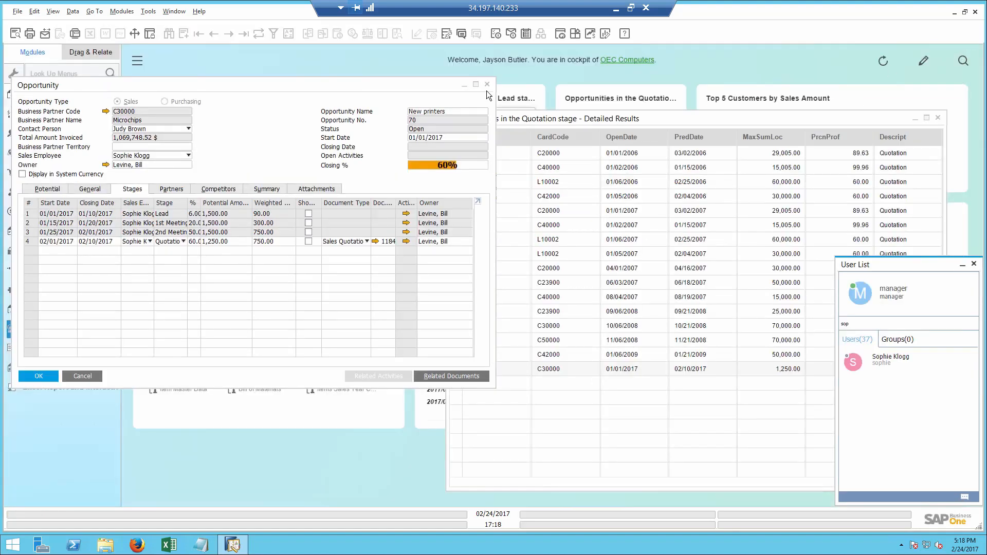
left_click(487, 84)
left_click(938, 117)
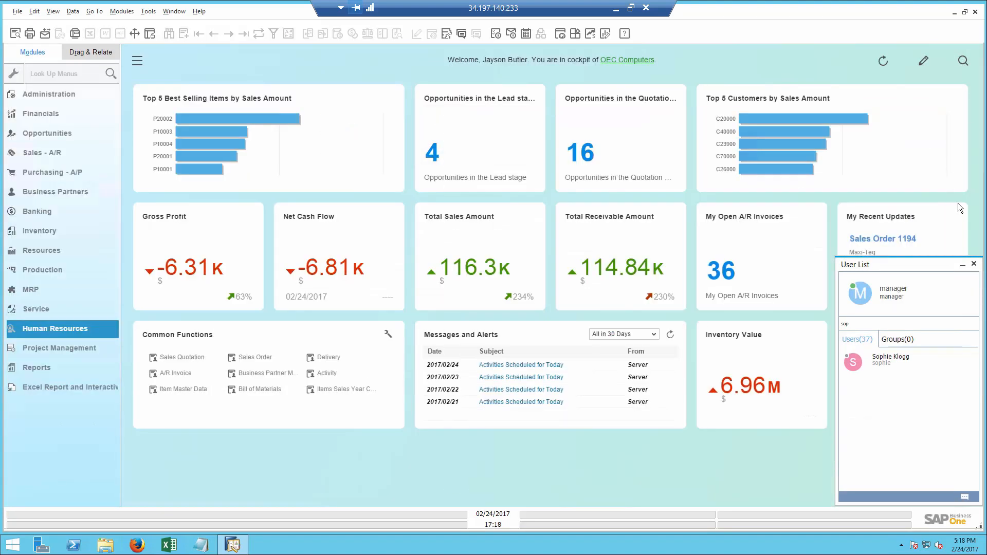
left_click(973, 264)
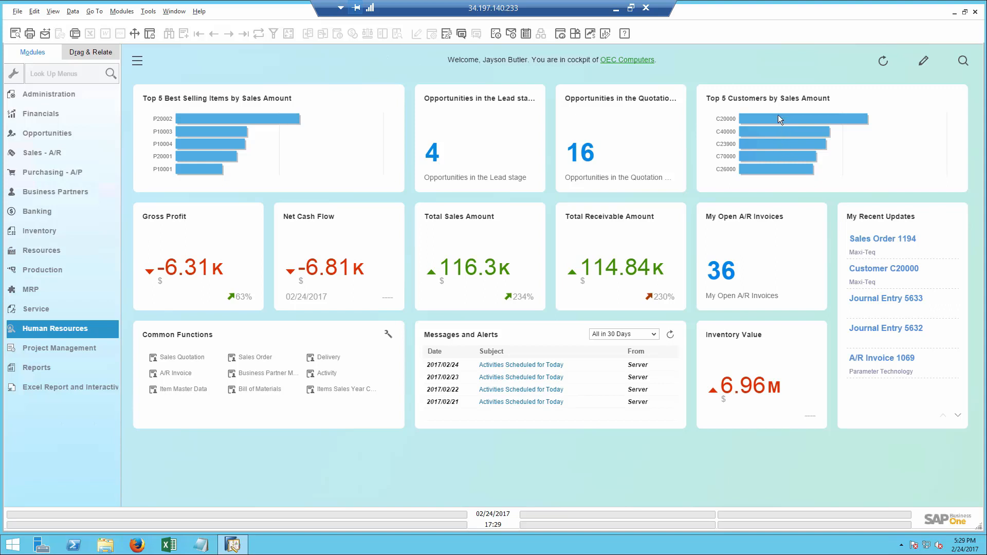
Open the Customer 360 view for the highest-ranked customer in Top 5 Customers by Sales Amount.
mouse_move(778, 119)
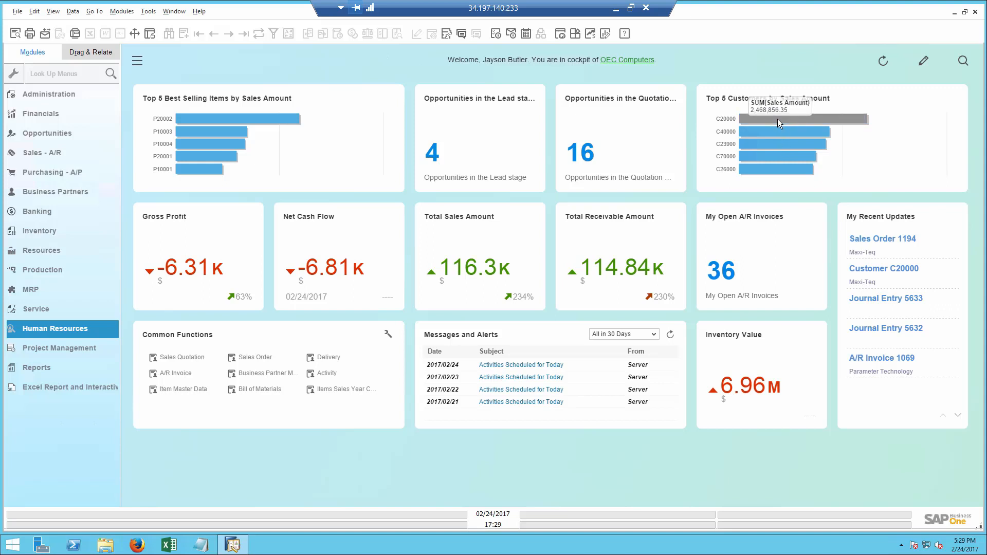
left_click(777, 119)
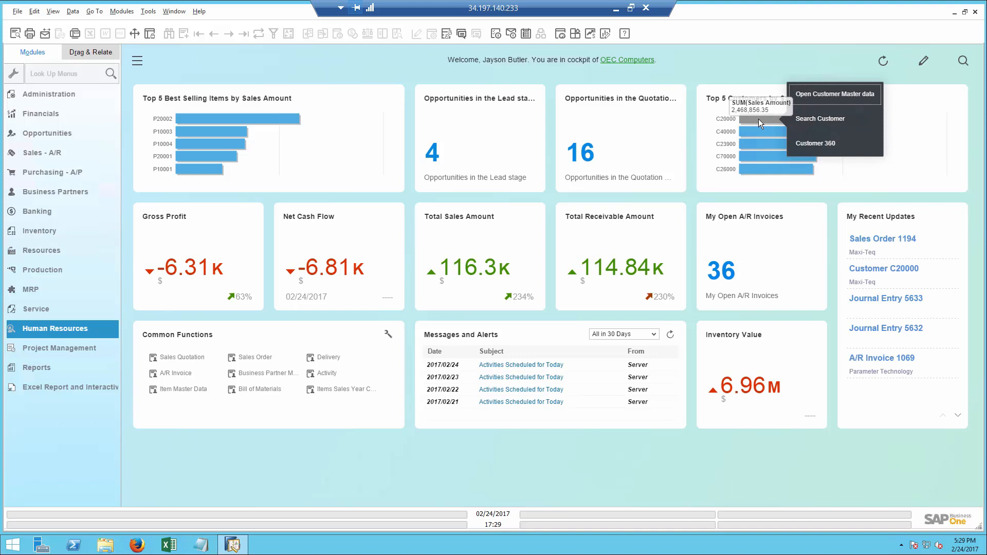
left_click(814, 145)
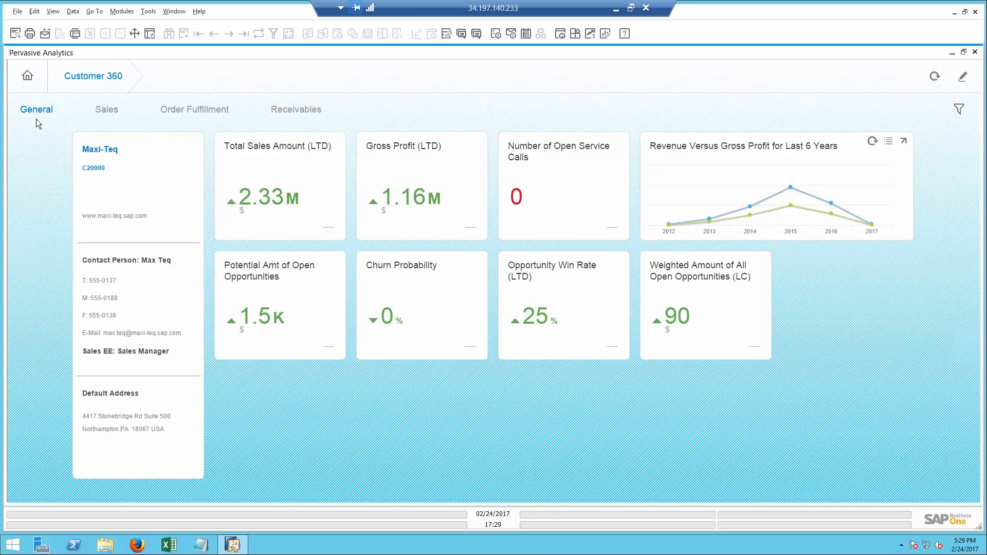
Examine Maxi-Teq's general, sales, order fulfillment and receivables figures, including the overdue receivables, in Customer 360.
mouse_move(248, 192)
left_click(107, 112)
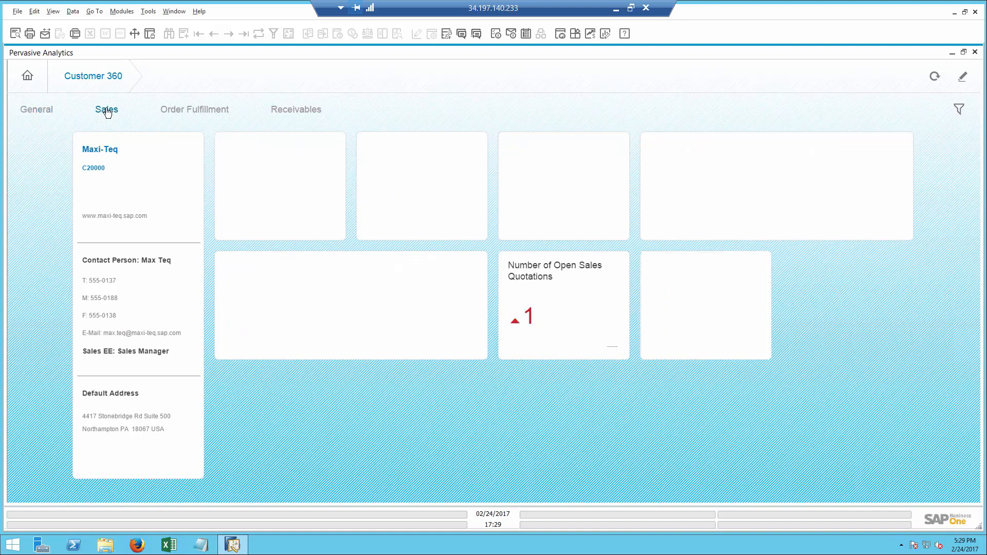
left_click(192, 111)
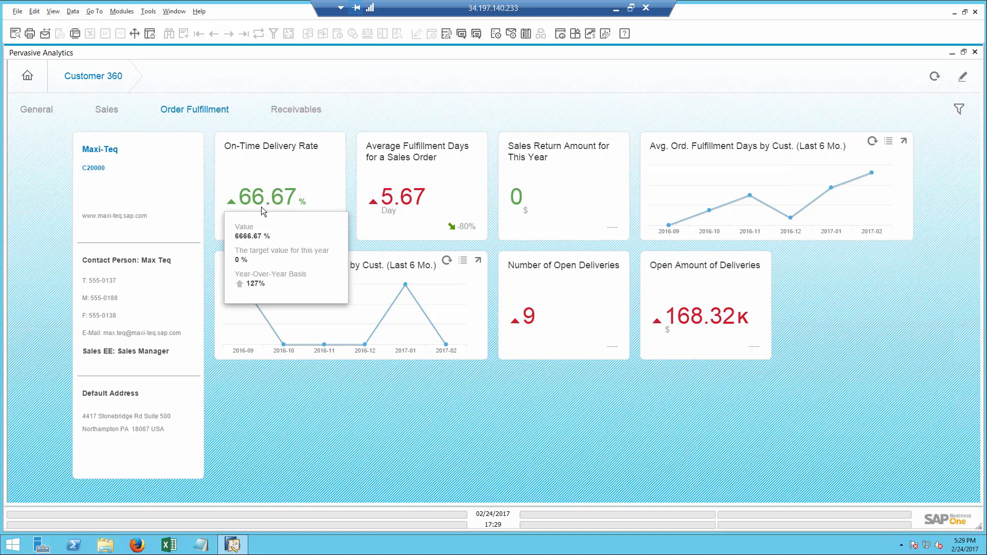
left_click(288, 110)
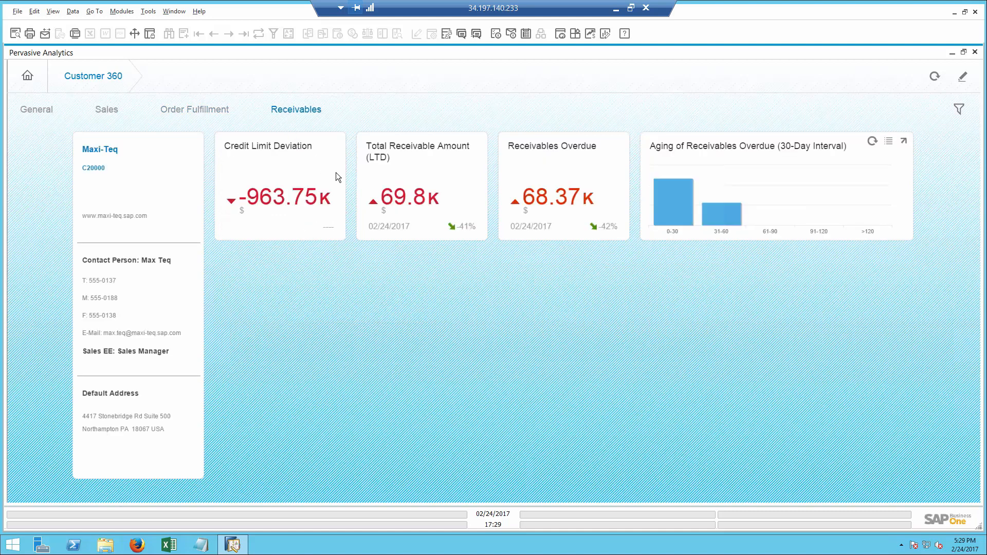
mouse_move(554, 205)
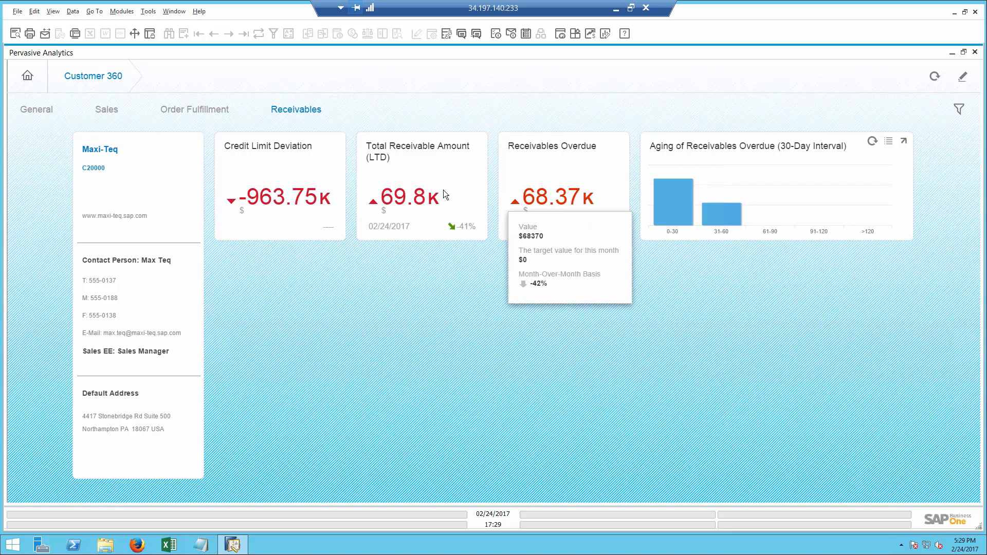
Open Maxi-Teq's business partner master data and create a new activity from it.
left_click(96, 154)
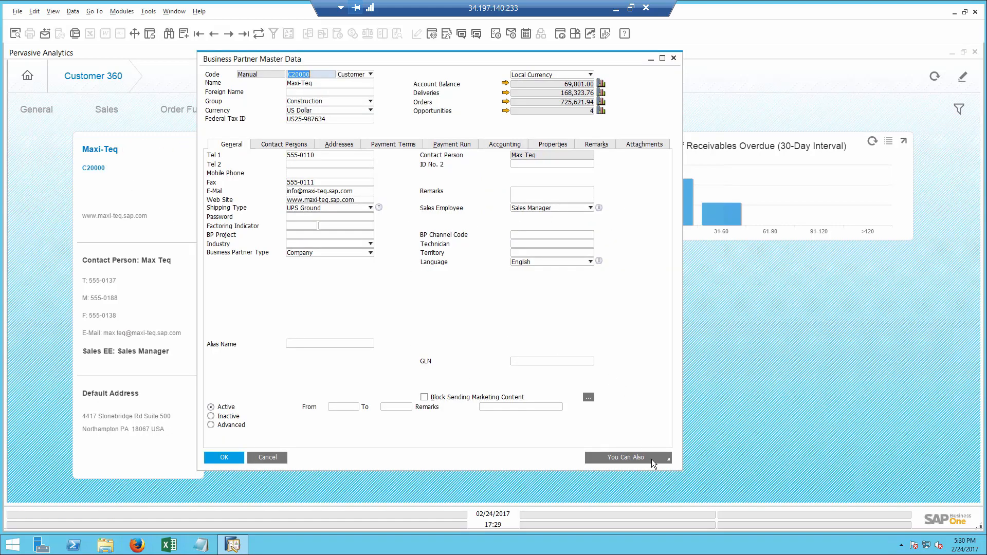
left_click(652, 458)
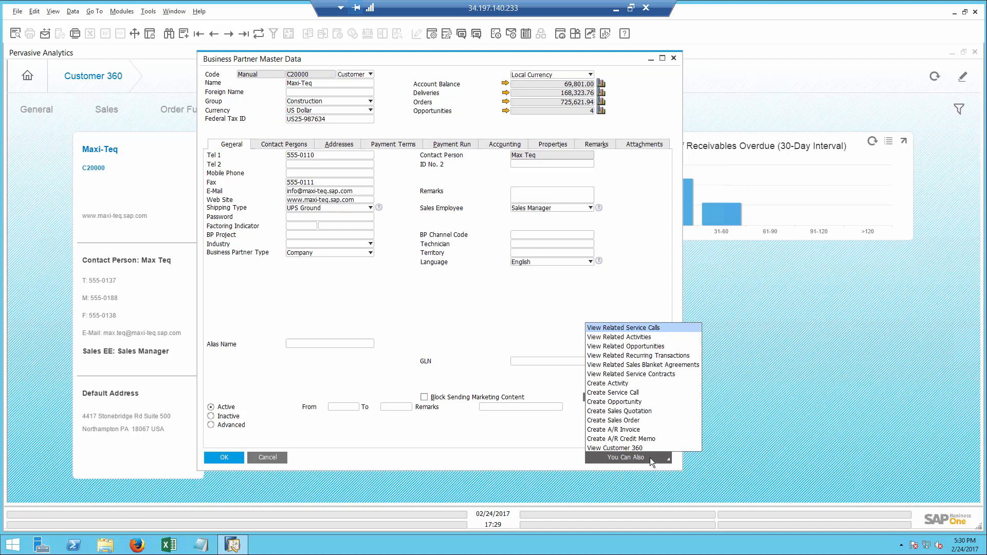
left_click(624, 384)
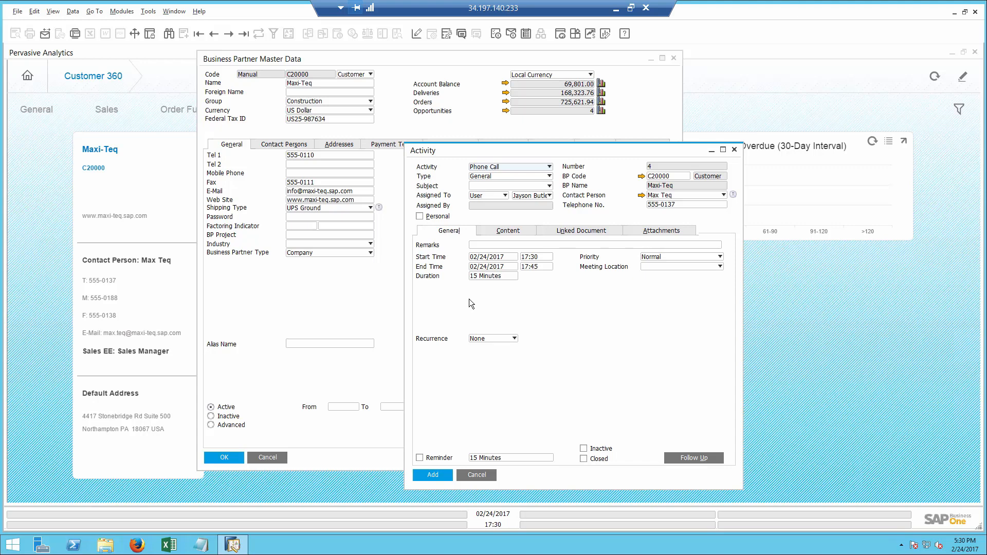
Keep the activity as a Phone Call and set its type to Sales and its subject to Printers.
left_click(492, 166)
left_click(493, 167)
left_click(493, 176)
left_click(494, 193)
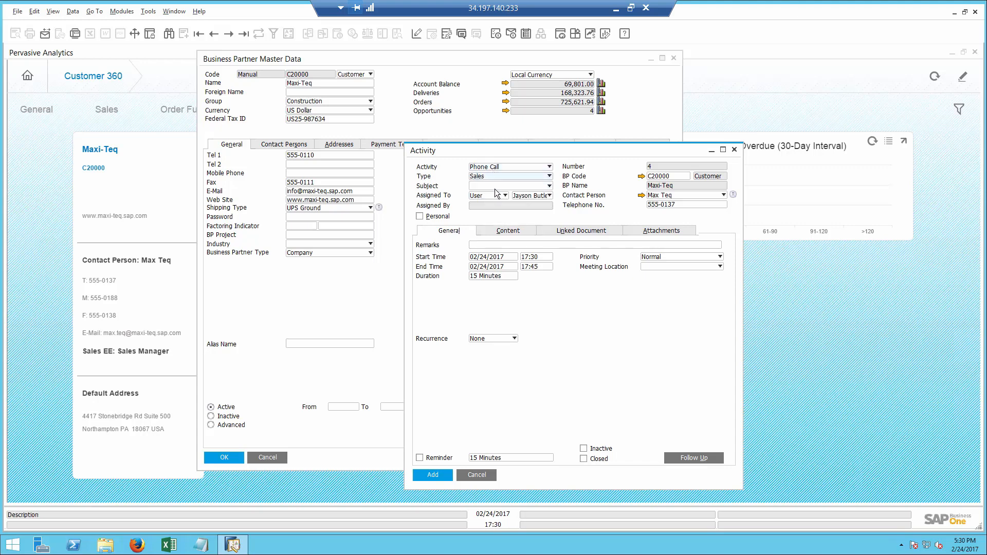
left_click(494, 186)
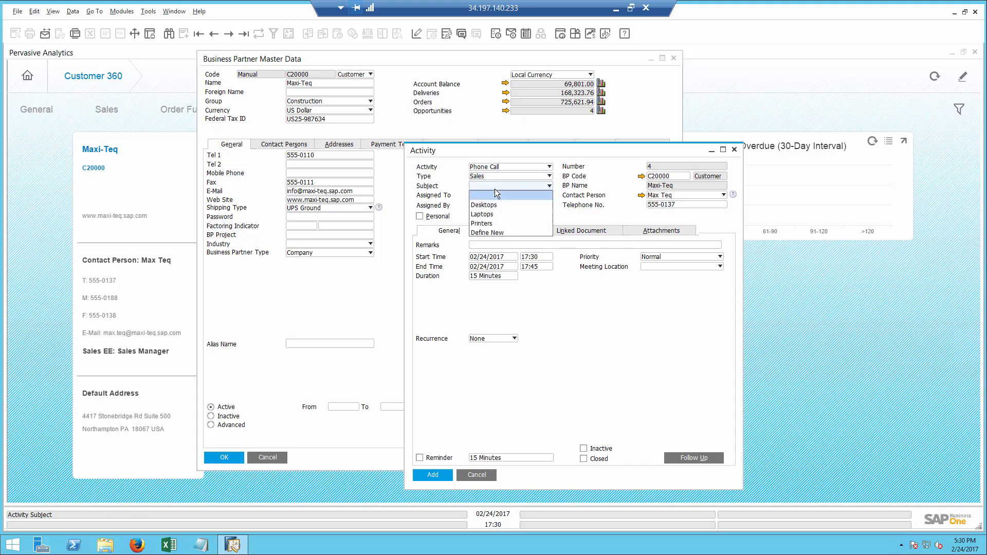
left_click(493, 223)
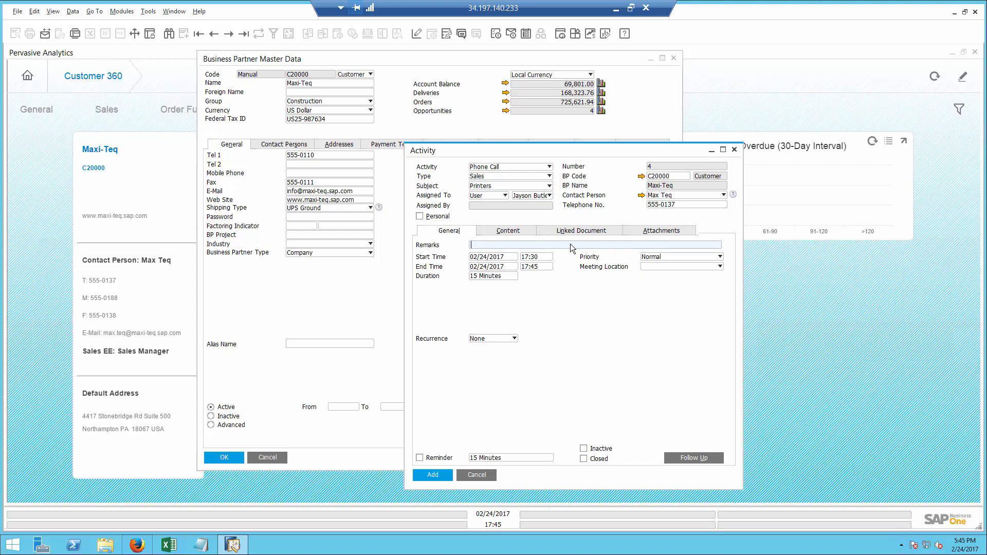
Set the activity's linked document type to Sales Orders and start a new sales order from the document selection list.
left_click(577, 231)
left_click(553, 261)
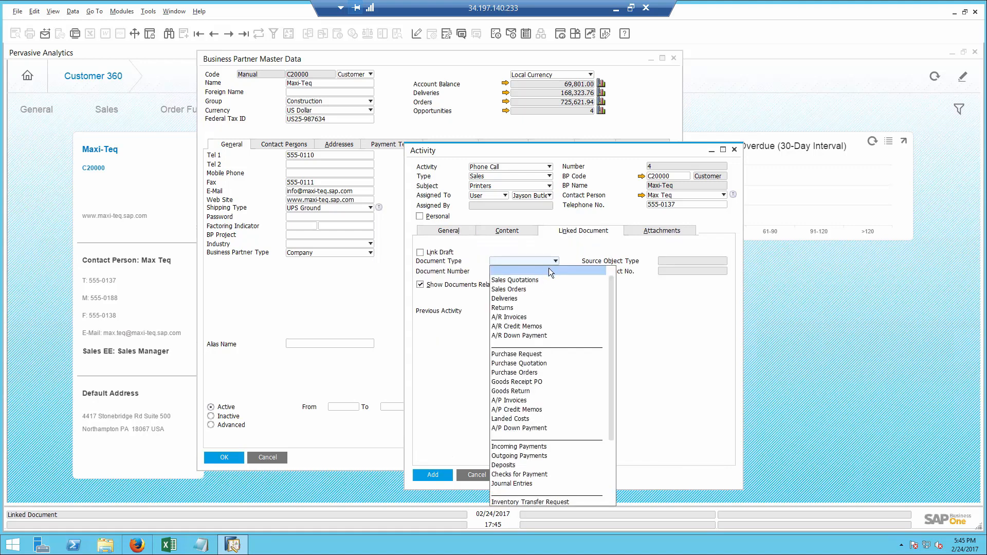
left_click(531, 289)
left_click(527, 271)
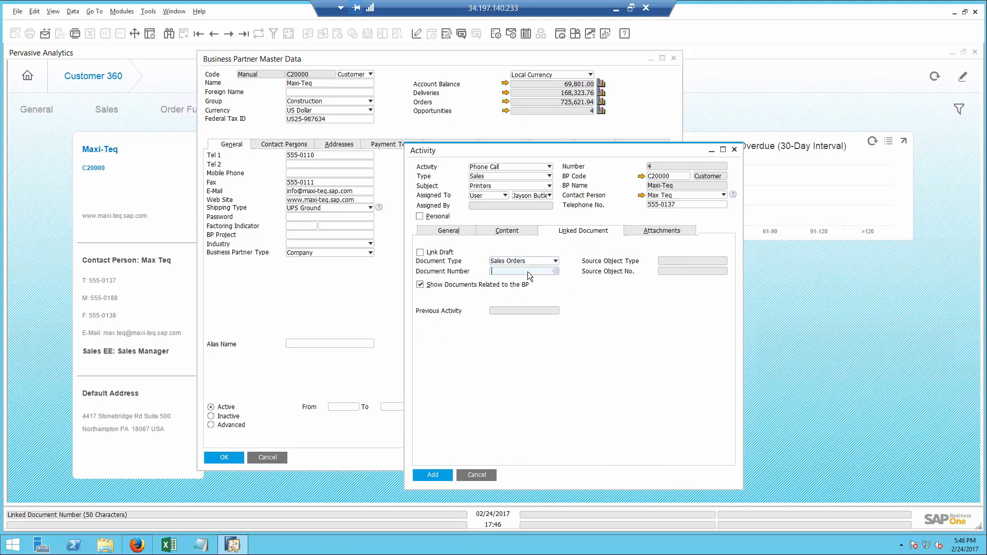
key("Tab")
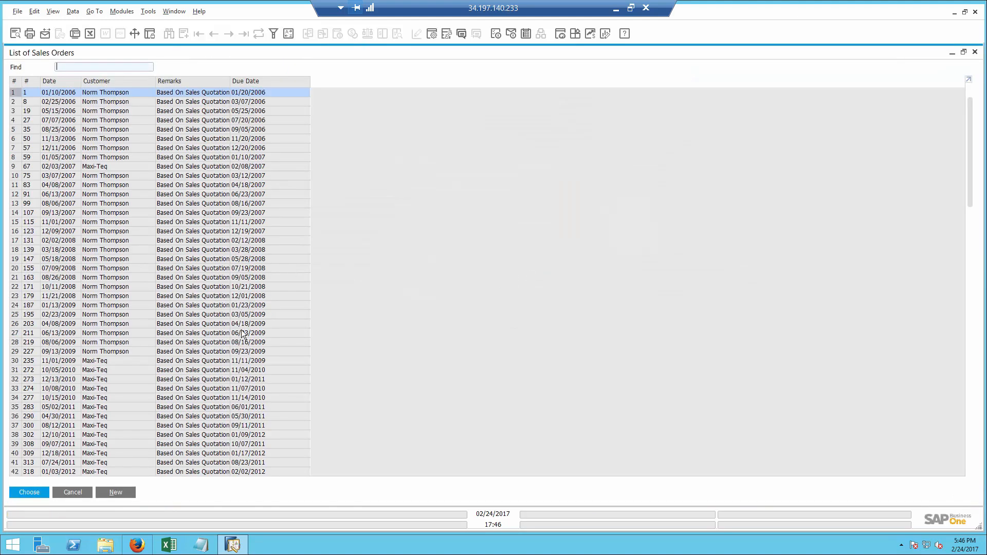
left_click(115, 493)
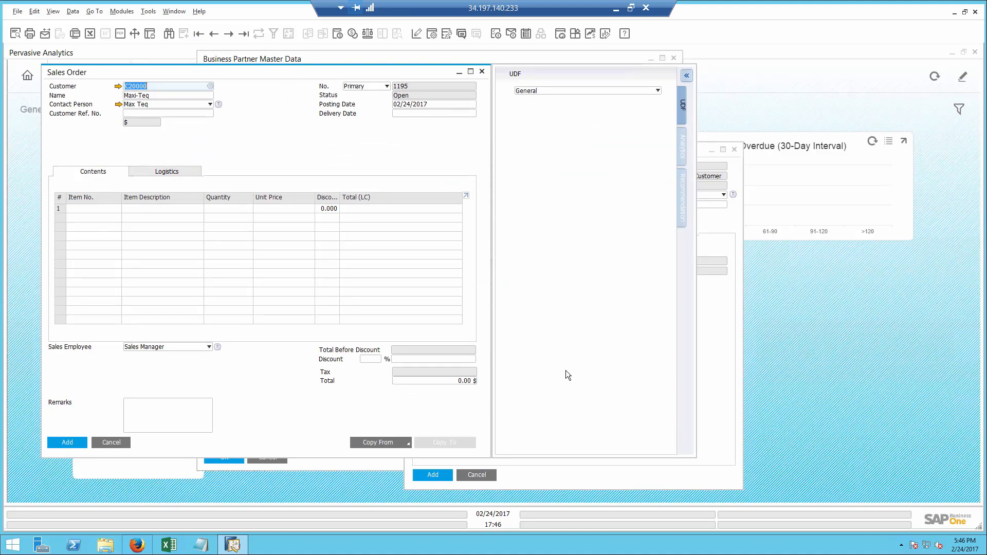
Add the recommended items A00002 (J.B. Officeprint 1111) and I00008 (Rainbow Nuance Ink 6-Pack) to the sales order.
left_click(680, 210)
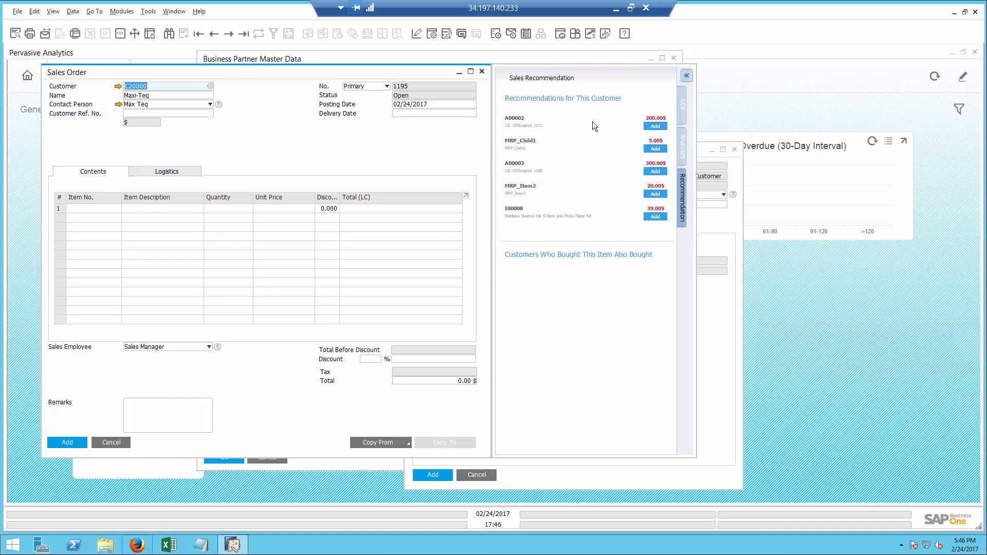
left_click(655, 126)
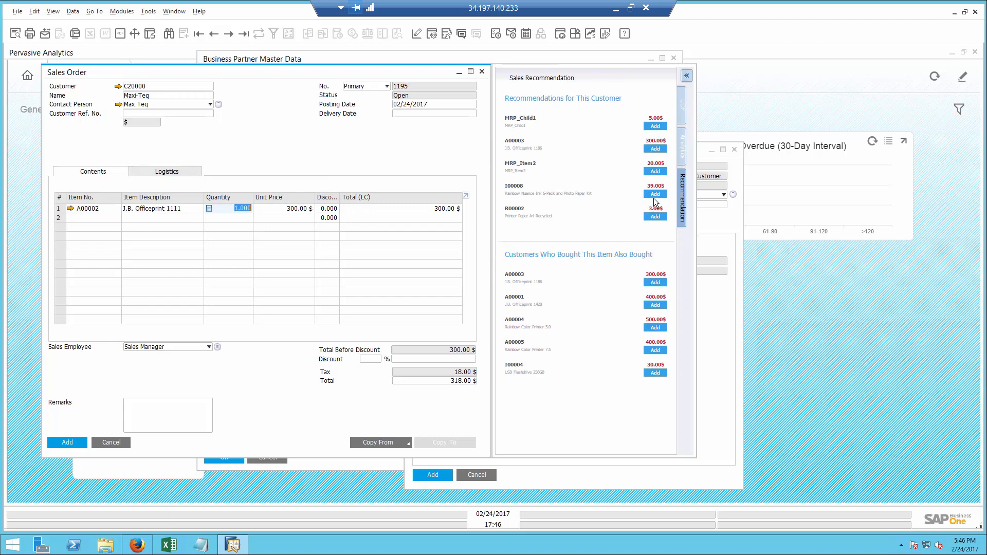
left_click(655, 194)
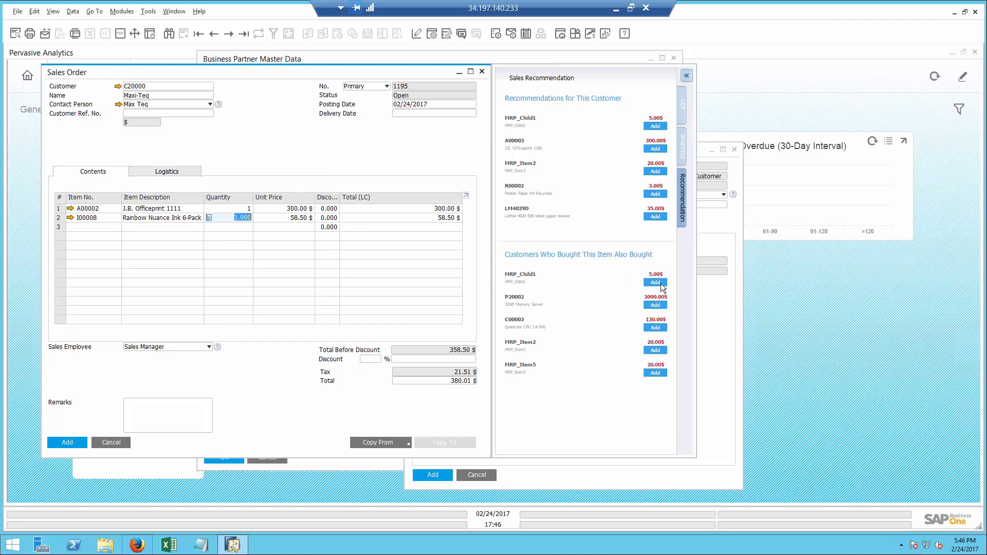
Add the recommended item C00003 (Quadcore CPU 3.4 GHz) to the sales order and set the delivery date to 02/25/2017.
left_click(655, 328)
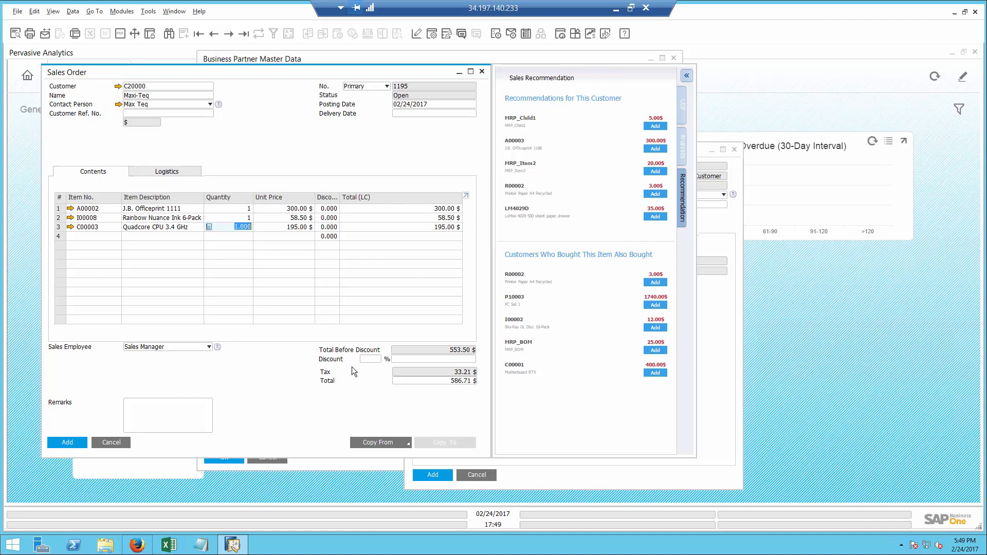
left_click(418, 113)
type("25")
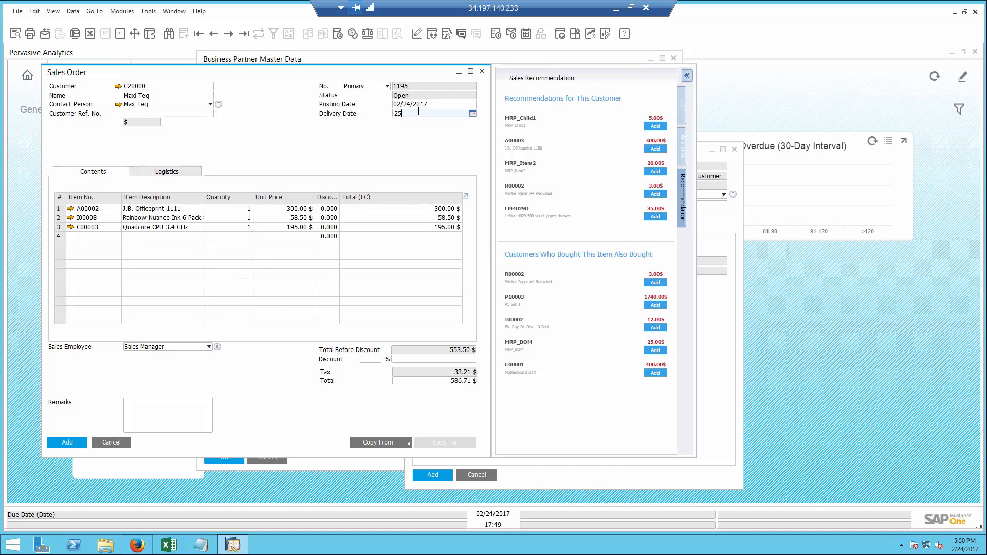
key("Tab")
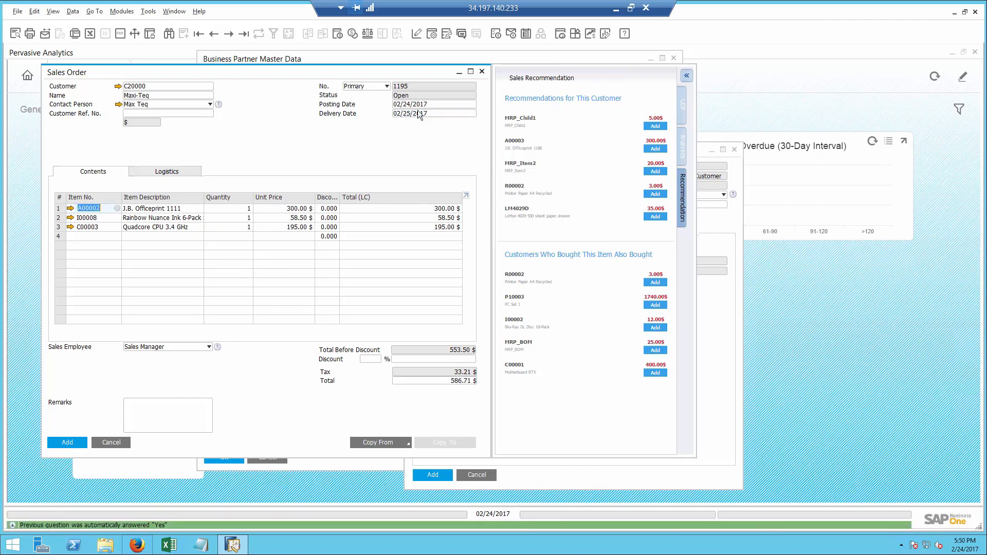
Add Printer Ink (I000099) as the fourth order line with quantity 3 and confirm its proposed delivery schedule.
left_click(193, 239)
type("ink")
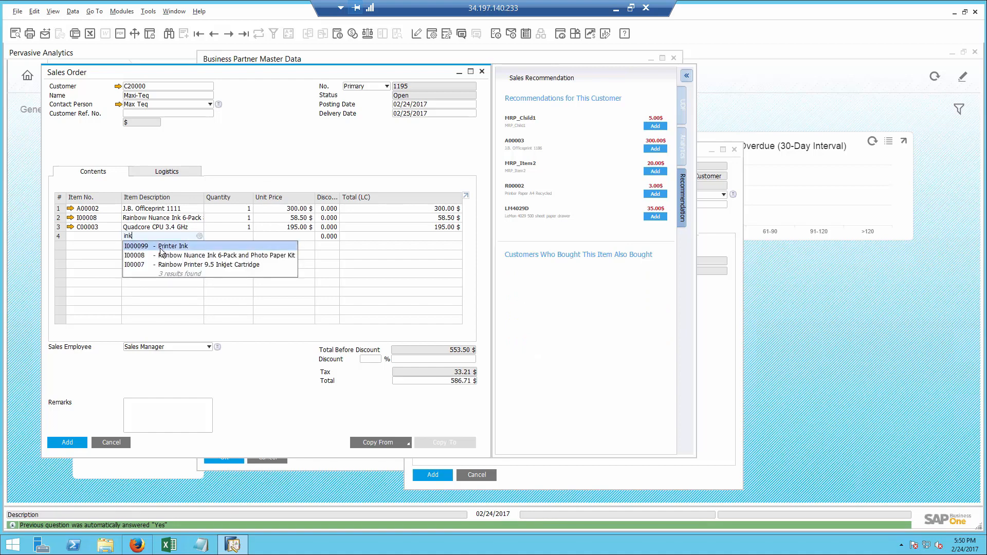
left_click(194, 245)
left_click(219, 238)
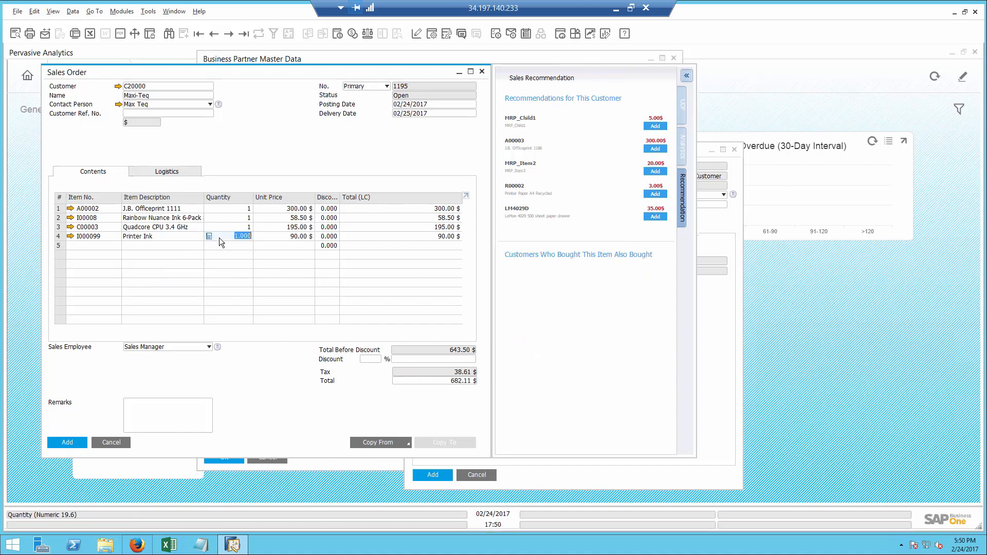
key("Tab")
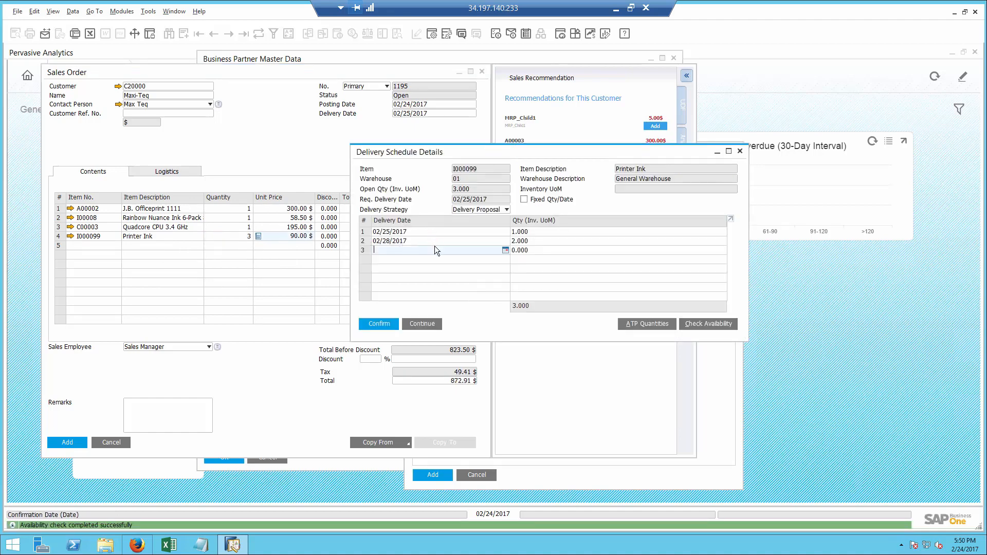
left_click(379, 323)
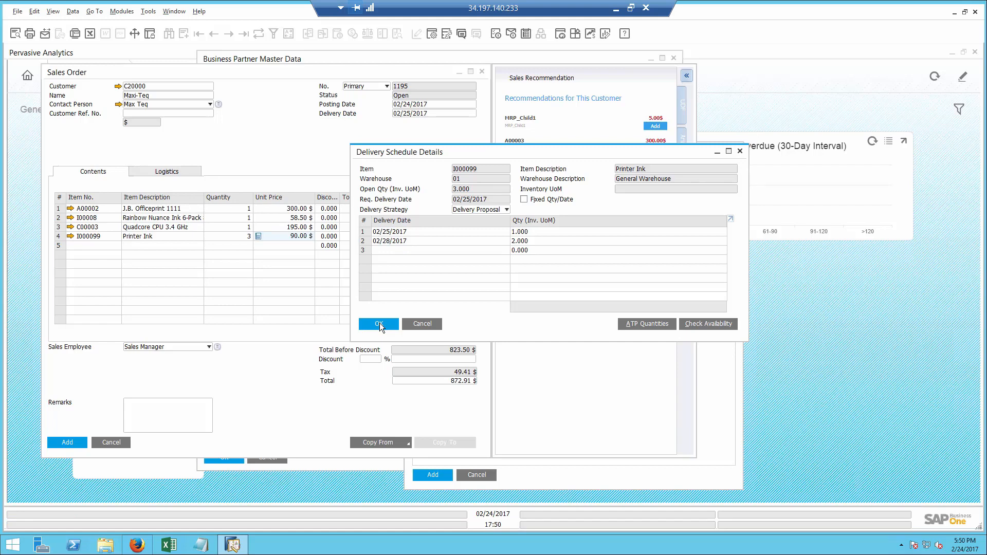
left_click(379, 326)
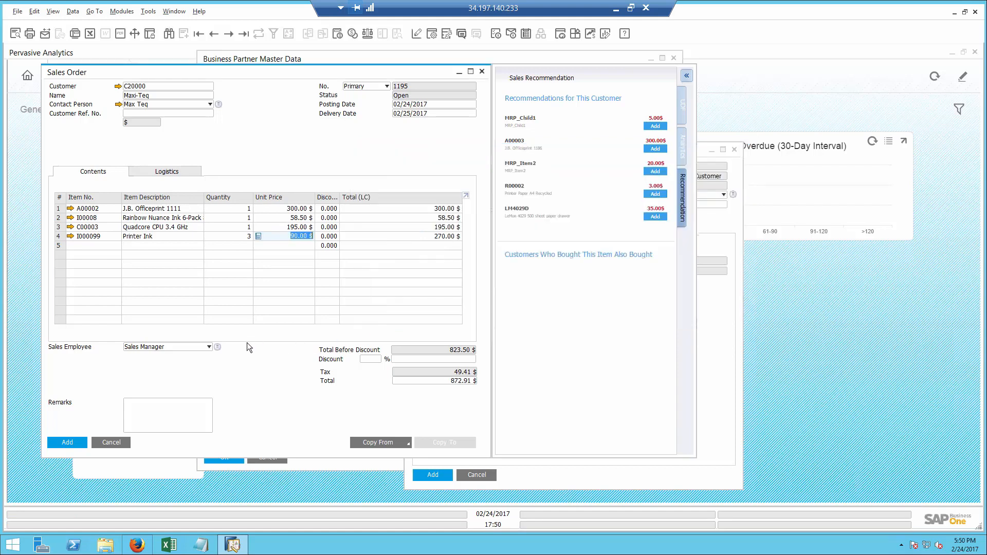
Add the sales order and close the activity, business partner master data and customer analytics windows.
left_click(60, 440)
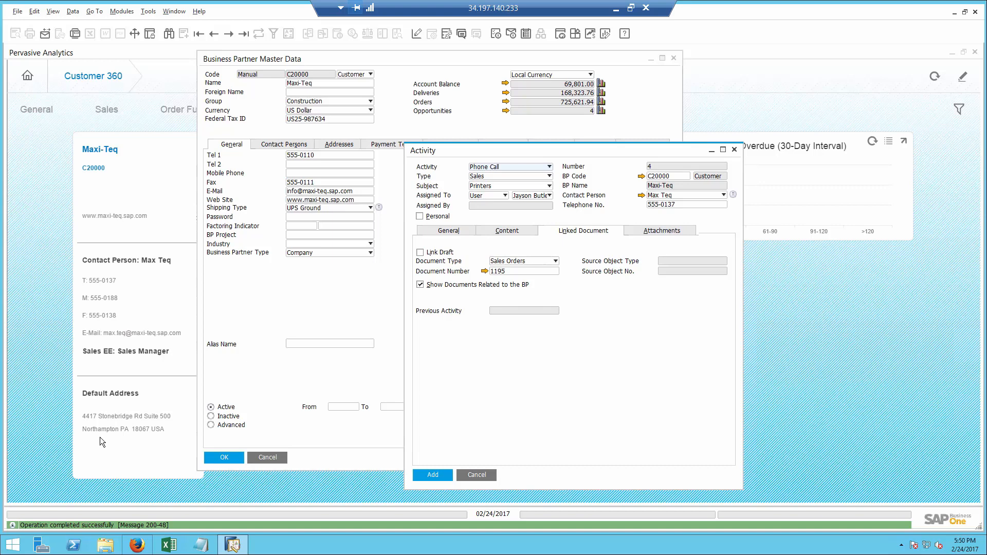
left_click(478, 473)
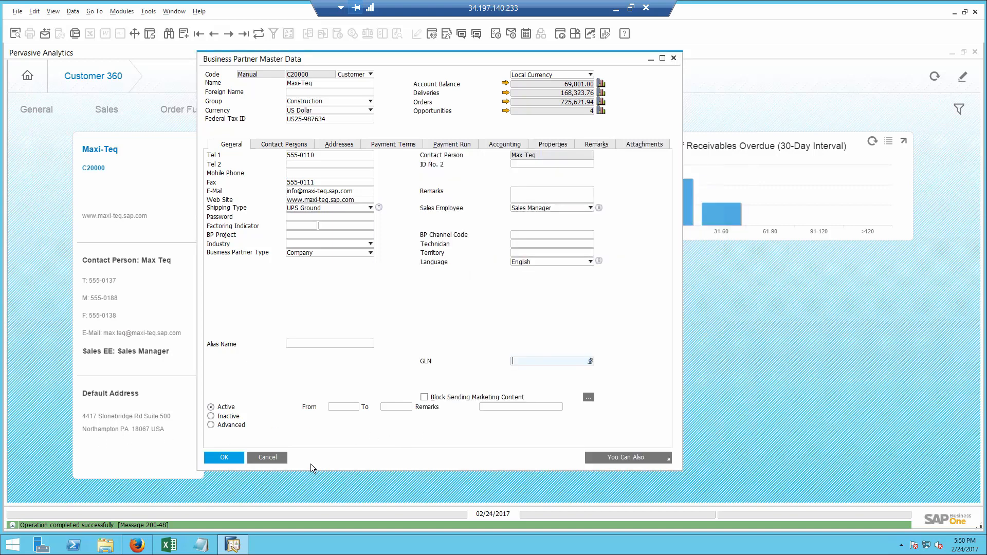
left_click(271, 458)
left_click(975, 52)
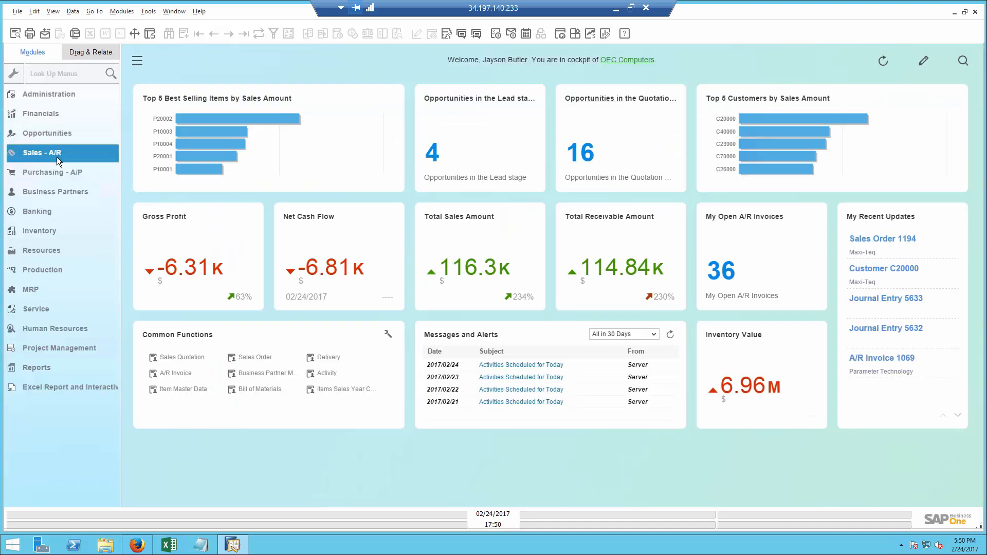
Find Maxi-Teq's new sales order and open Delivery Schedule Management for its Printer Ink line.
left_click(57, 154)
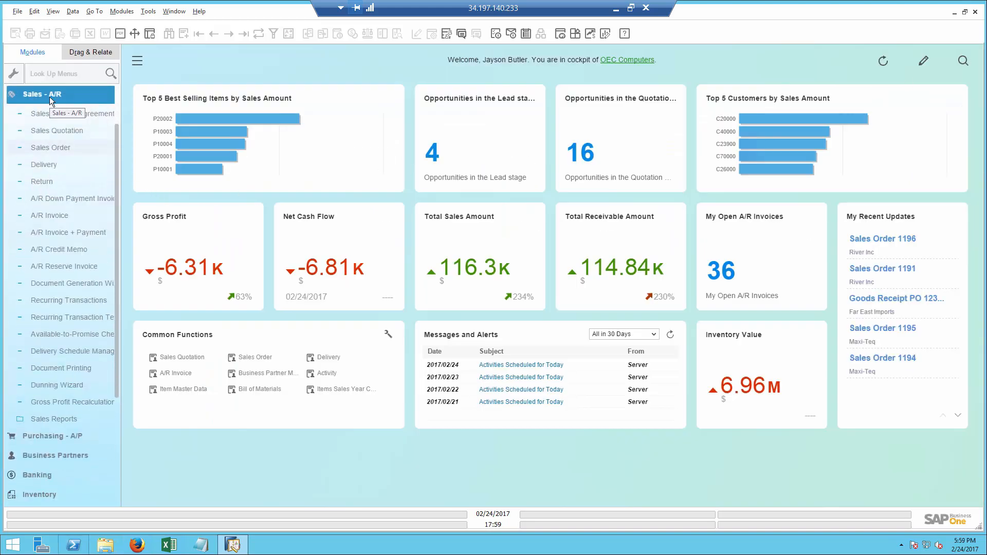
left_click(54, 149)
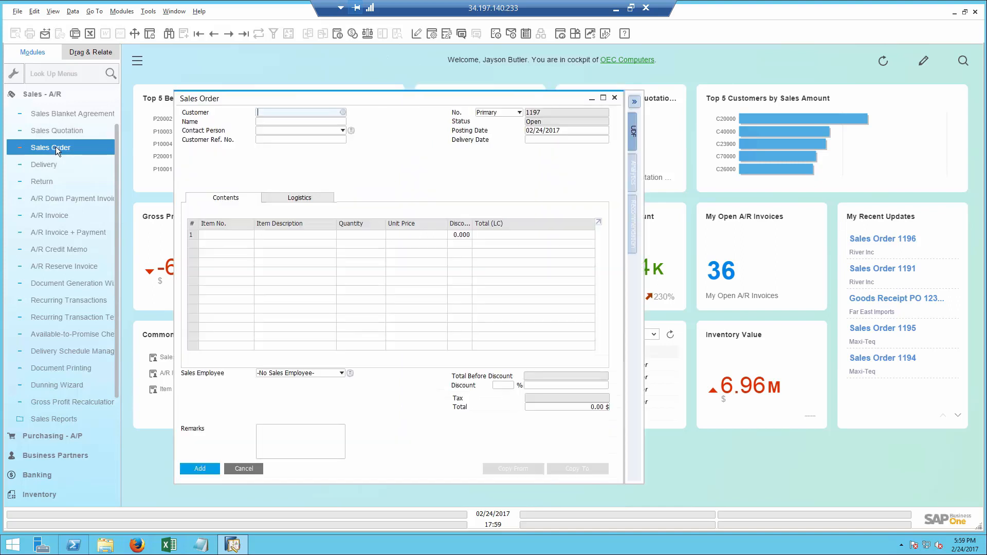
left_click(213, 34)
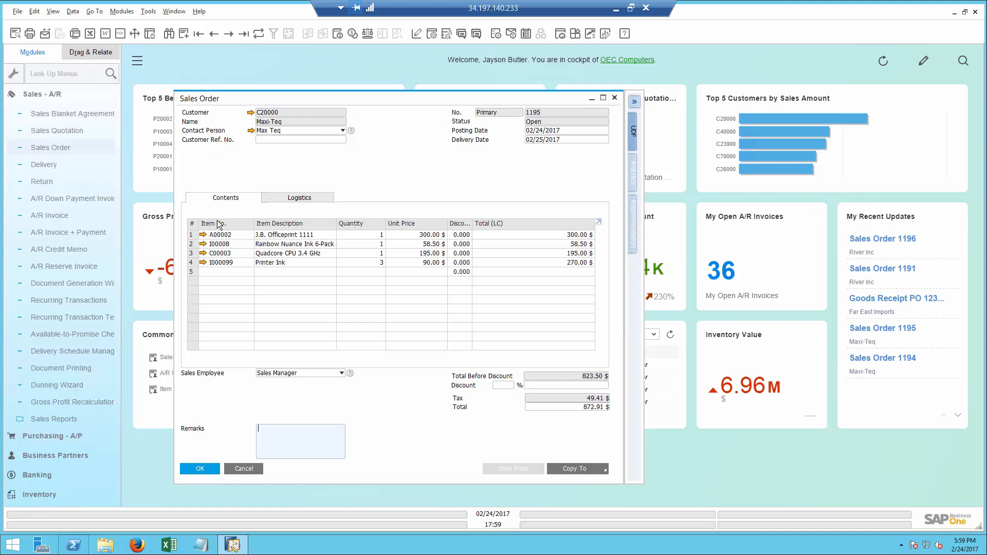
left_click(191, 263)
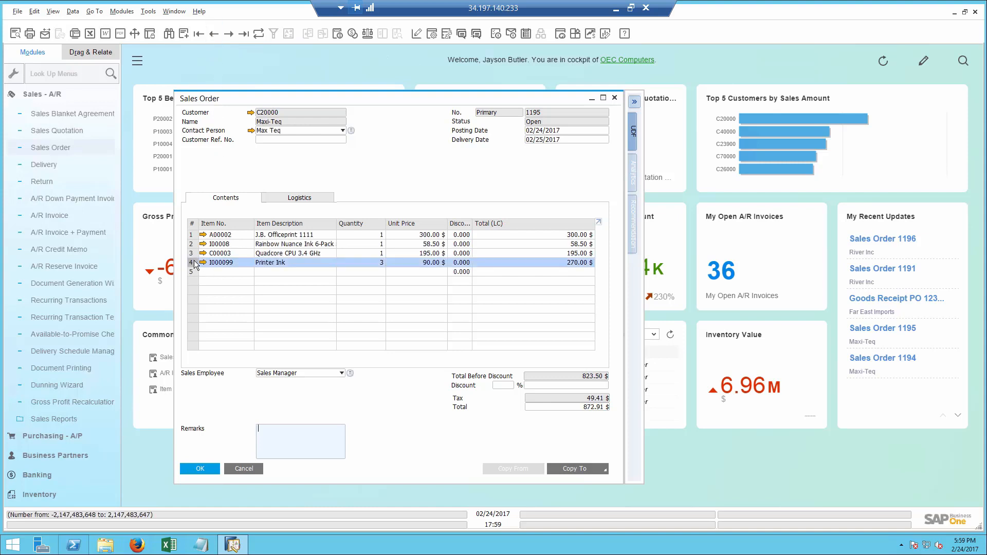
right_click(194, 265)
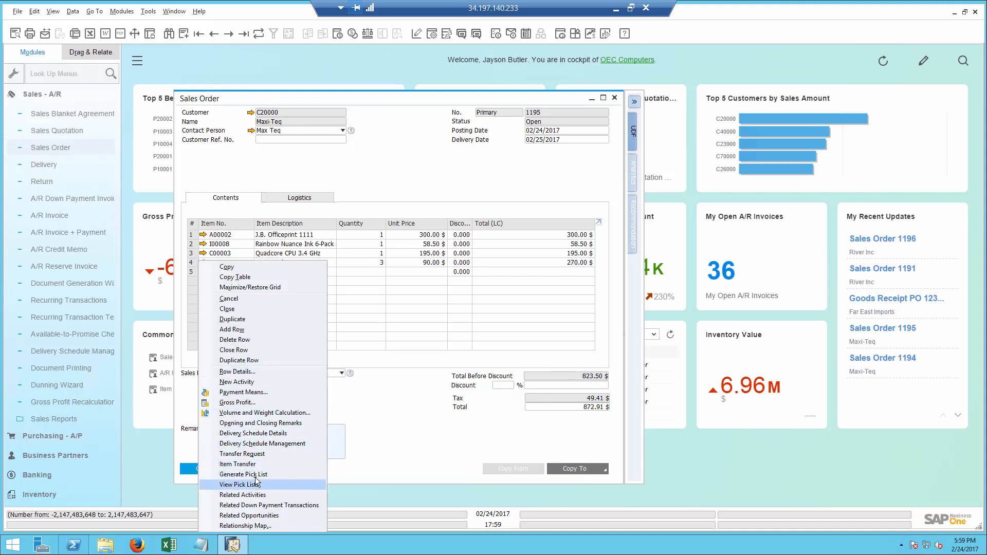
left_click(252, 443)
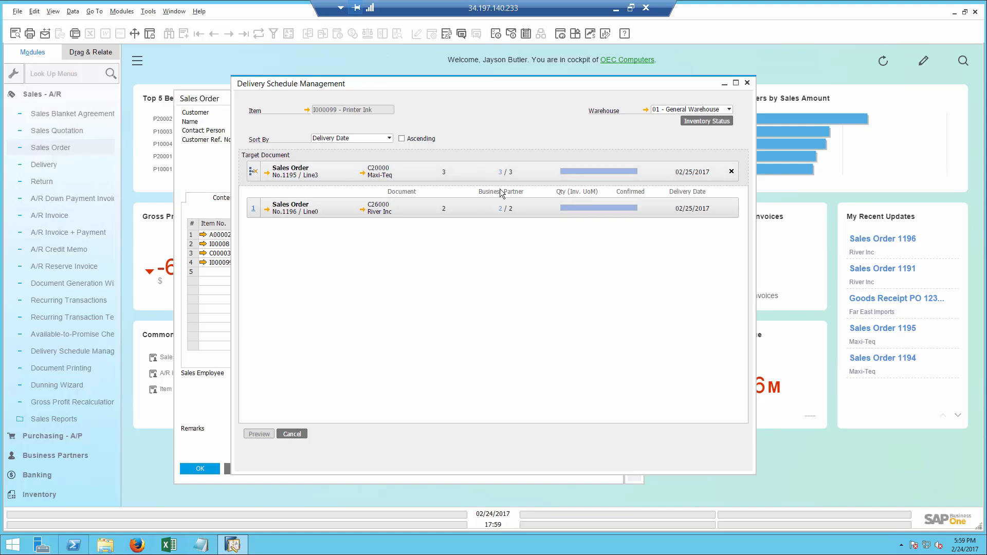
Reduce River Inc's scheduled Printer Ink delivery to 1, confirm the rescheduled deliveries and close the sales order.
left_click(500, 209)
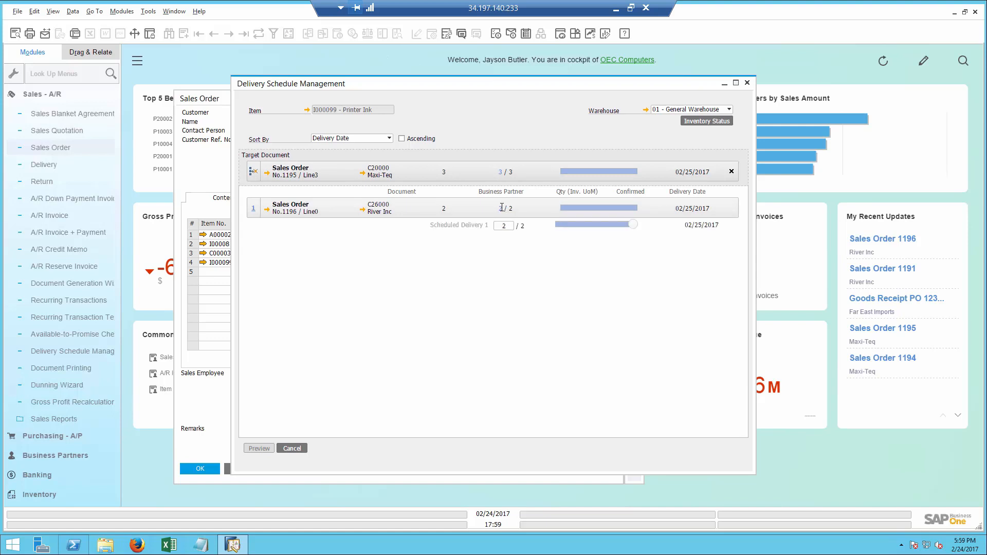
left_click(499, 172)
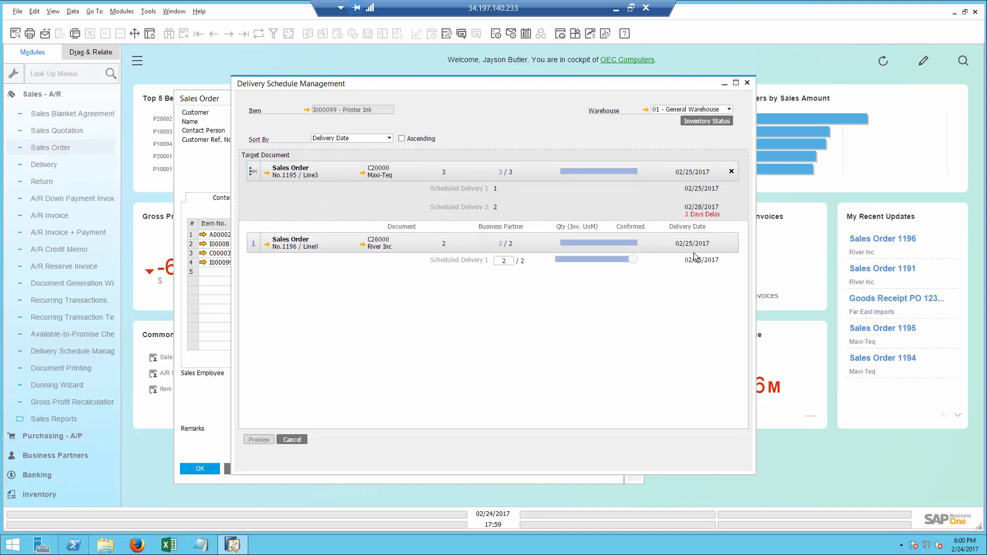
left_click_drag(614, 260, 573, 261)
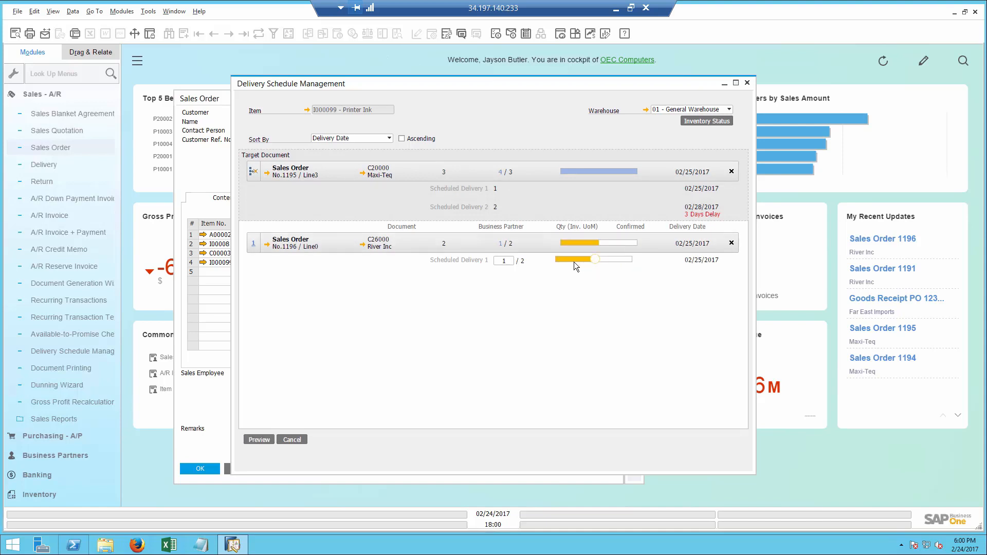
left_click(259, 440)
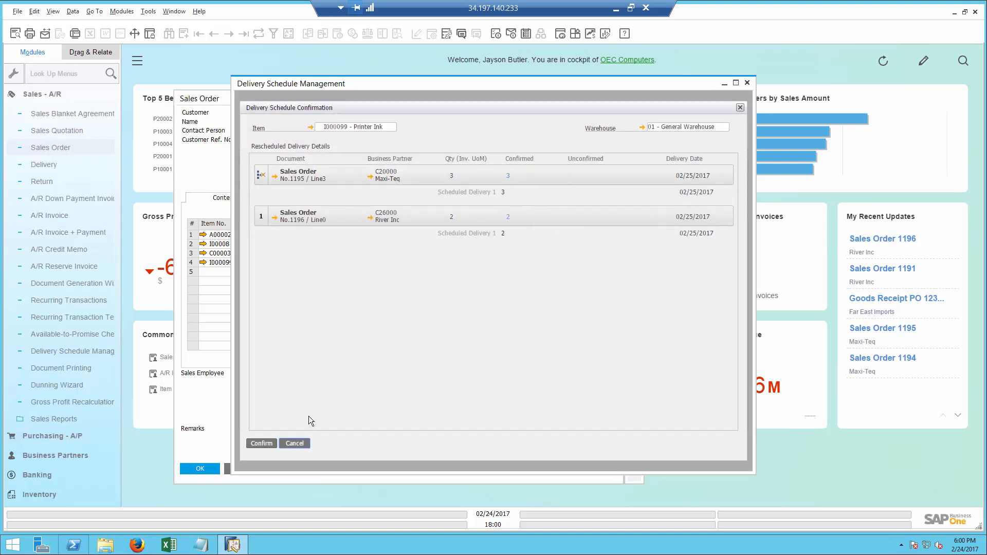
left_click(262, 443)
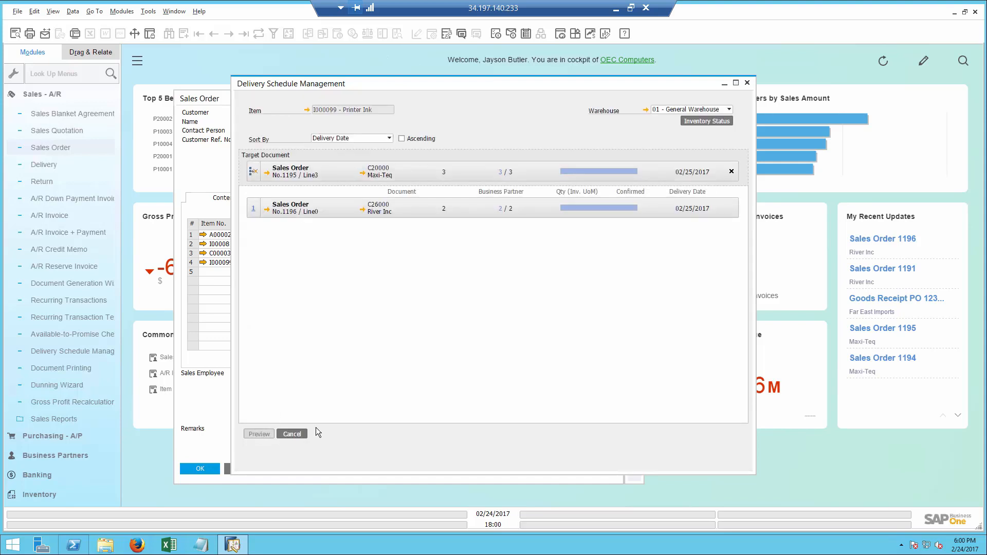
left_click(294, 435)
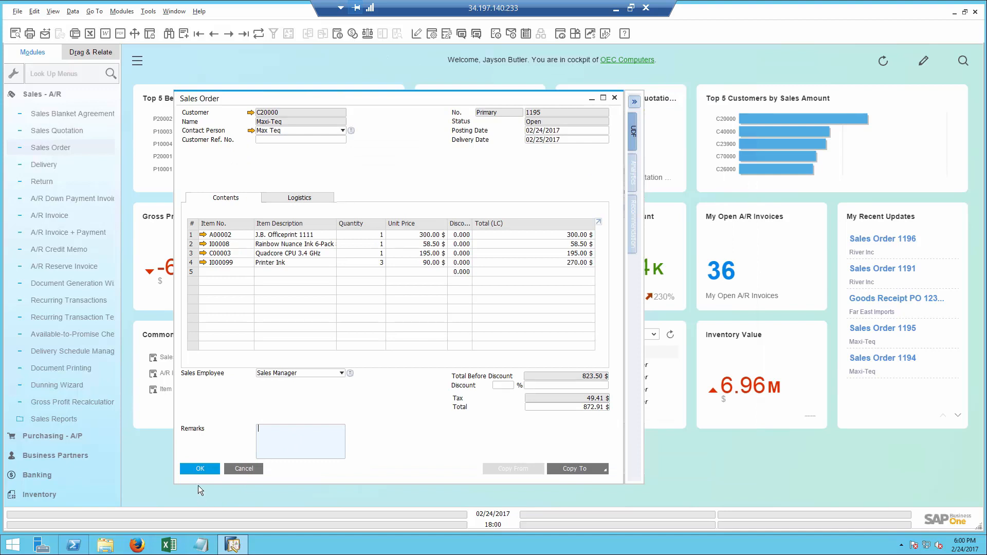
left_click(200, 470)
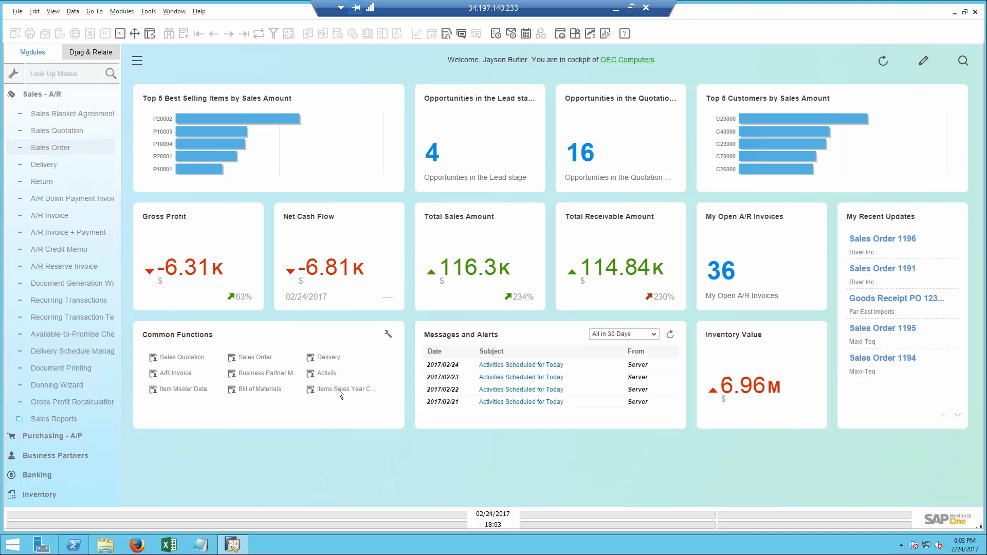
Switch to Excel and review the Items Sales Year Comparison report for 2016 and 2017 across the item groups.
left_click(168, 546)
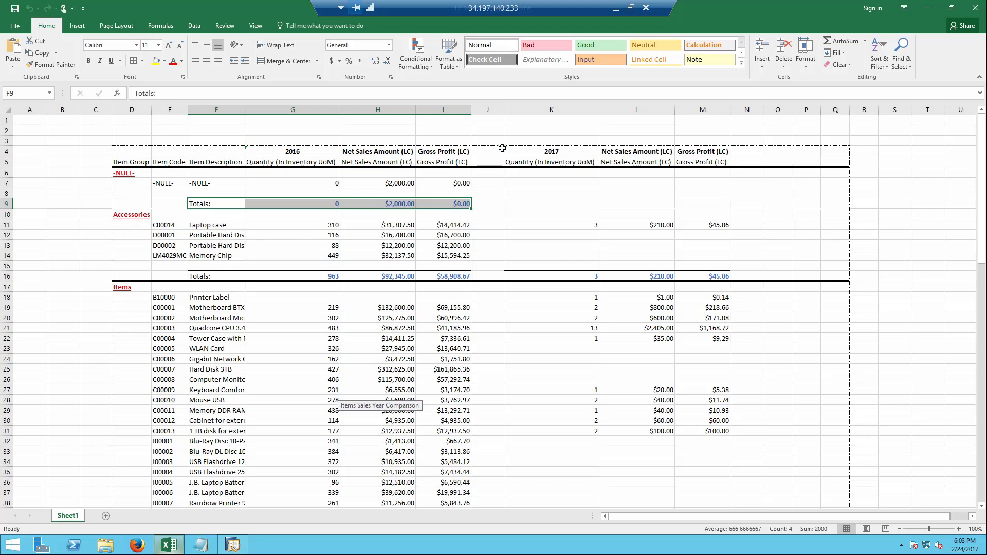
left_click(537, 153)
left_click(302, 154)
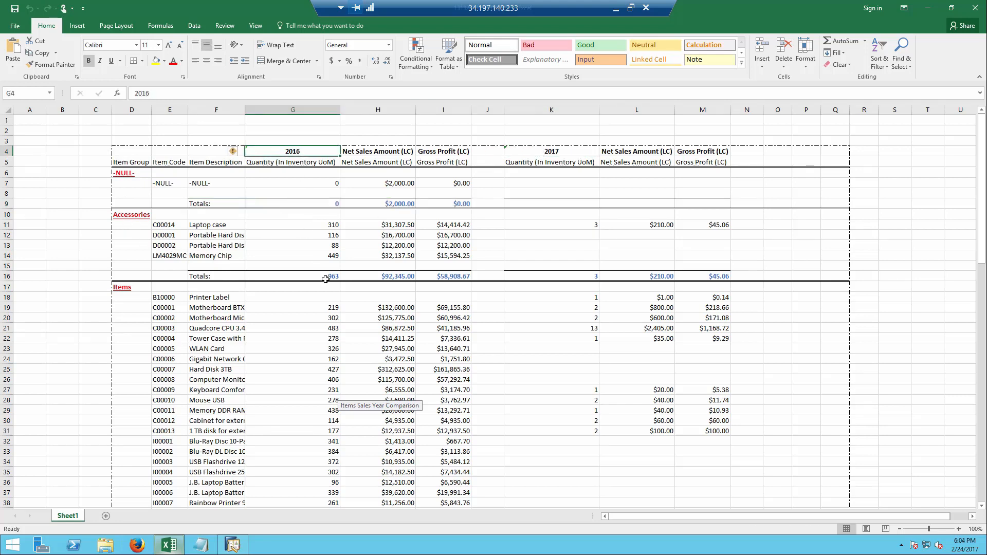
scroll(325, 279, "down", 14)
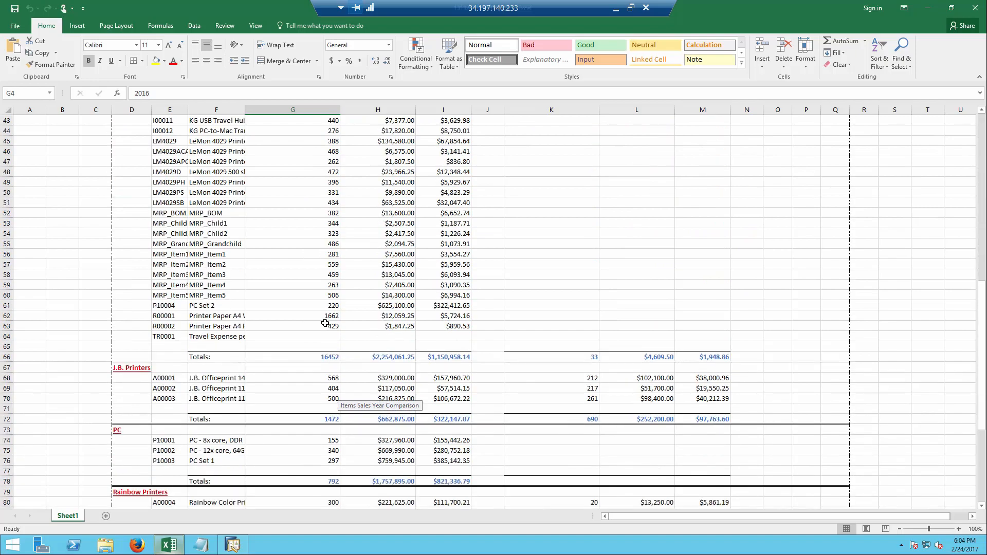
scroll(325, 323, "down", 11)
scroll(325, 323, "up", 19)
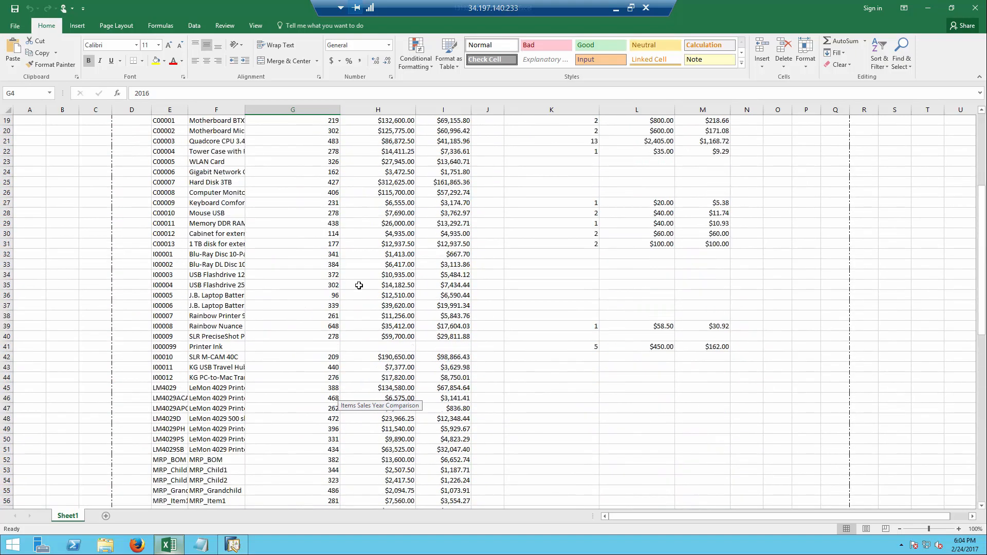
scroll(359, 286, "up", 6)
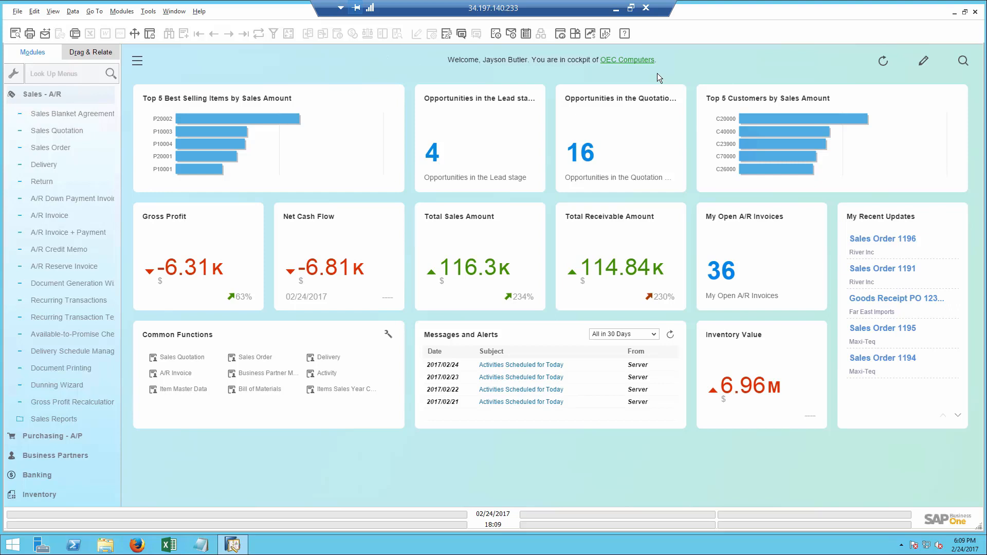
Search the company data from the SAP Business One cockpit for the contact's first name.
left_click(963, 62)
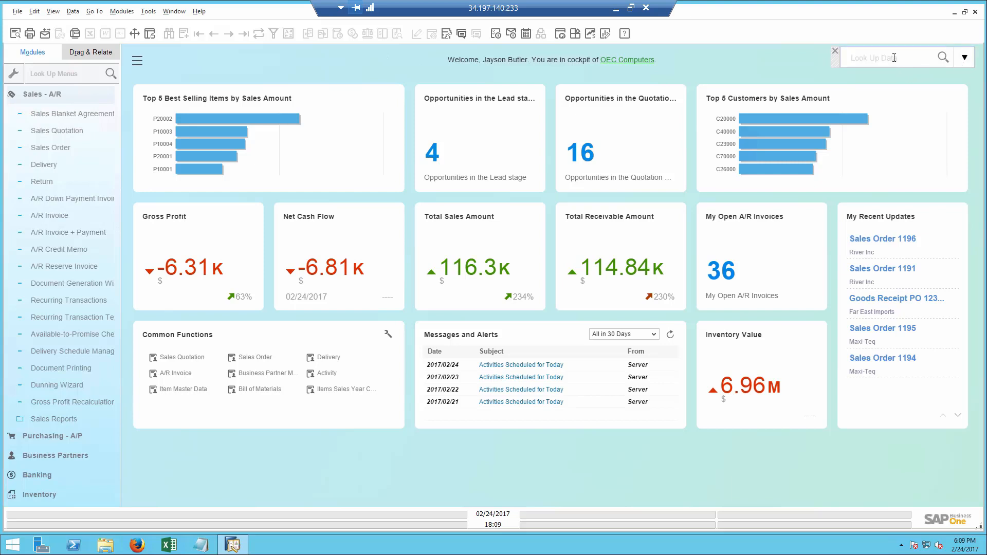
type("lewis")
key("Return")
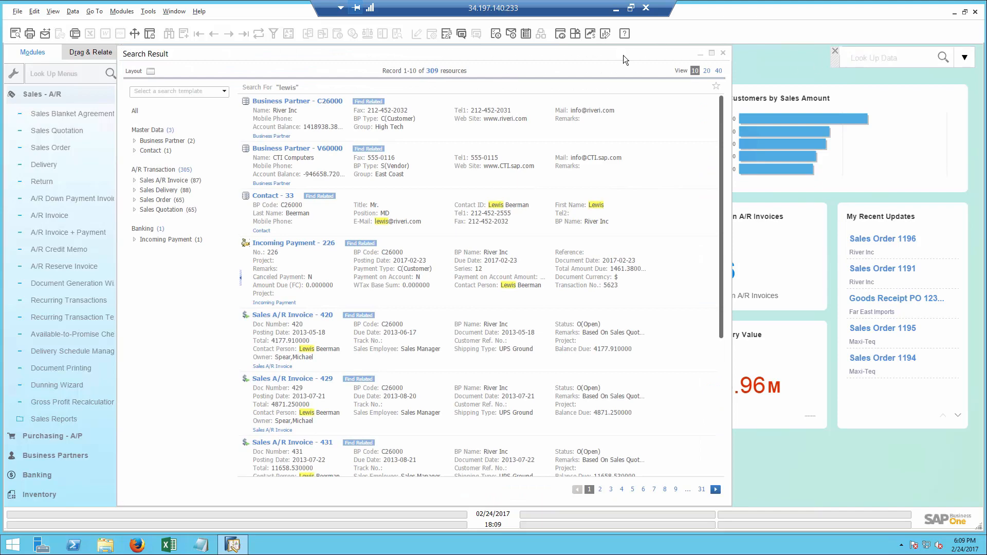
Narrow the search results to closed Sales A/R Invoices with a posting date from 2017-01-01 to 2017-02-23.
left_click(180, 181)
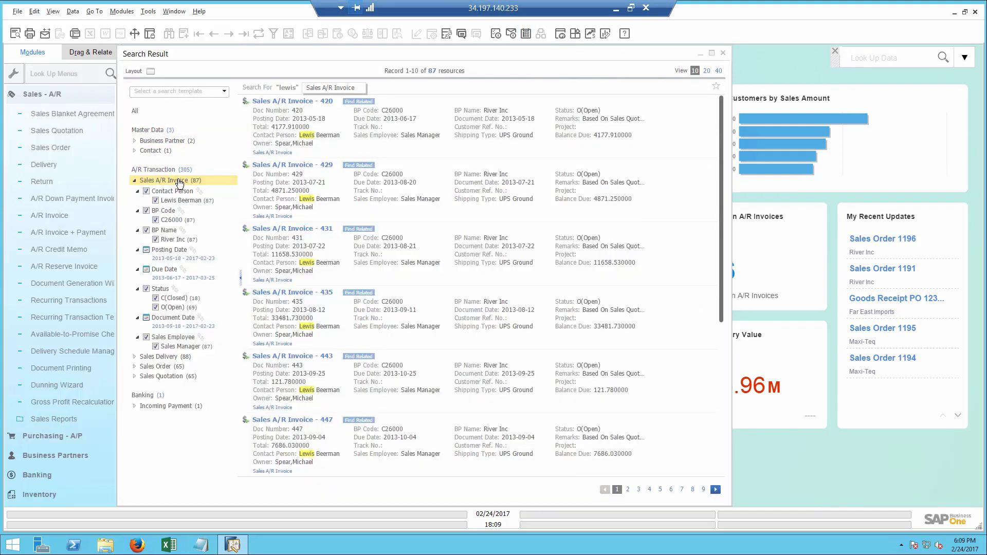
left_click(155, 308)
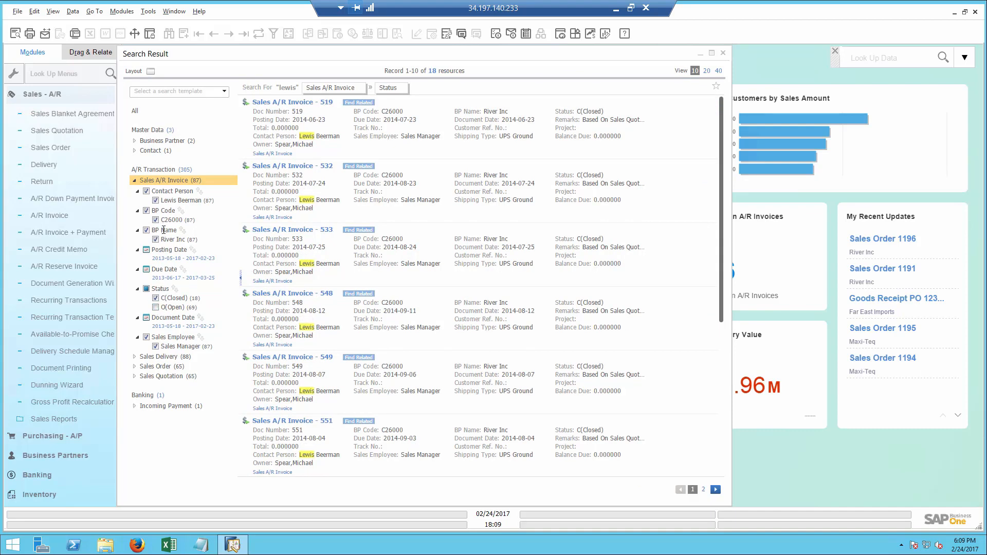
left_click(166, 251)
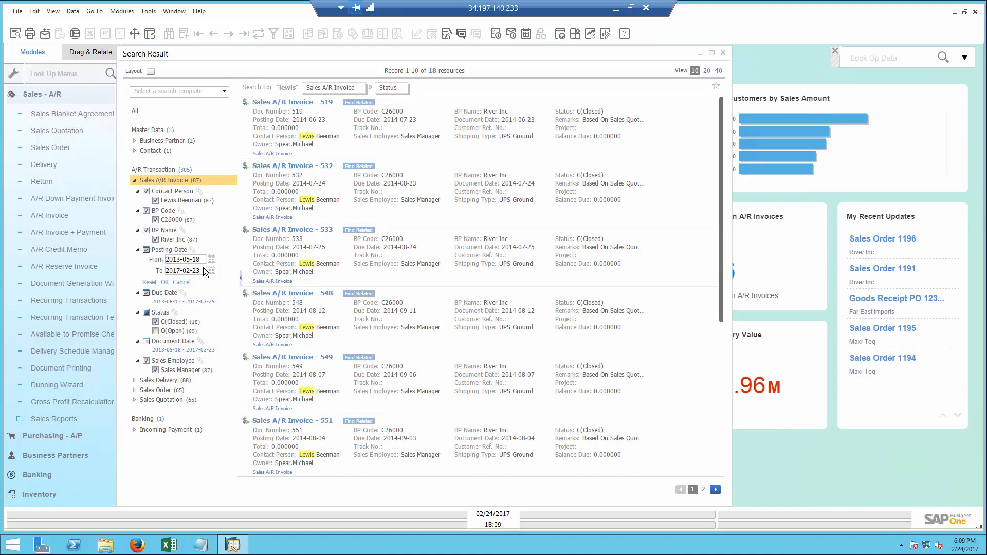
left_click(212, 261)
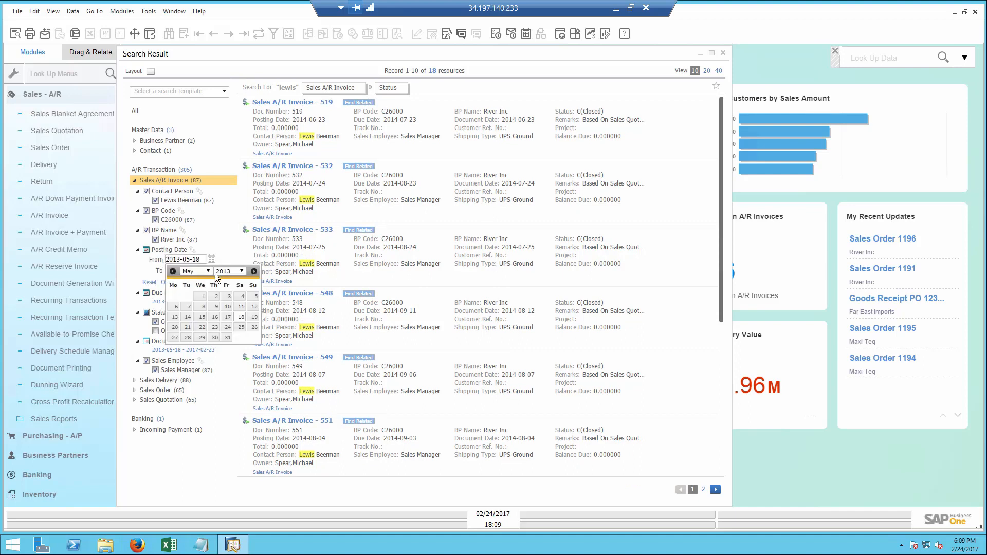
left_click(241, 270)
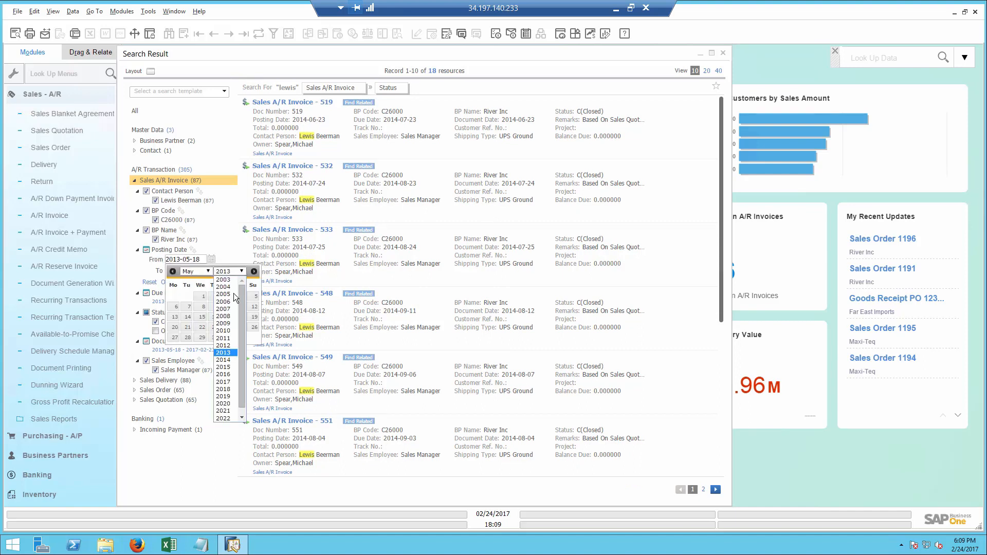
left_click(230, 381)
left_click(204, 271)
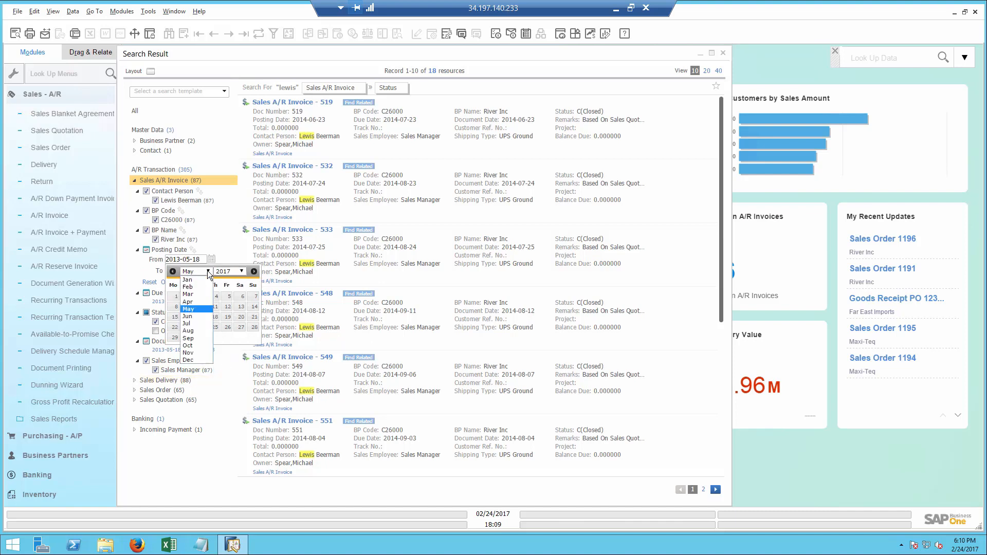
left_click(190, 280)
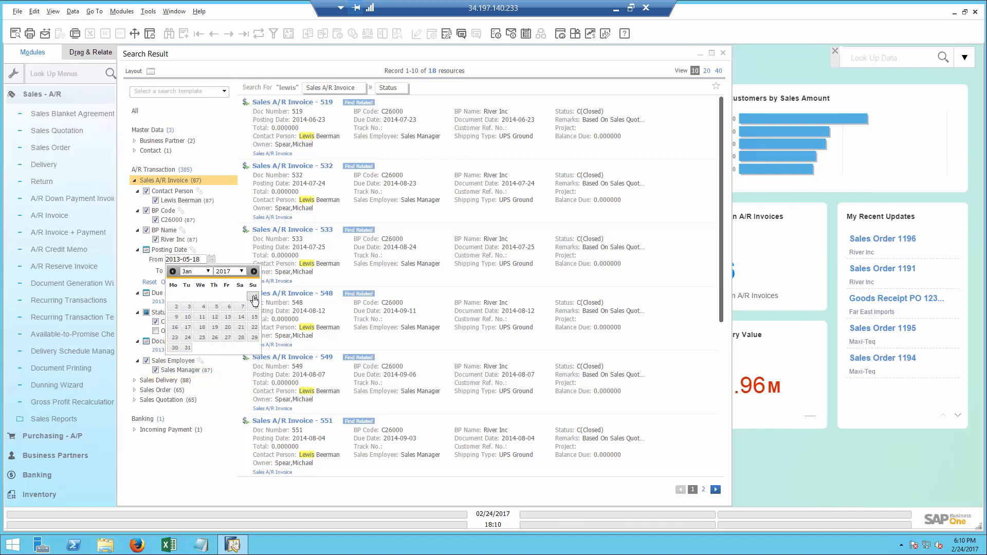
left_click(253, 296)
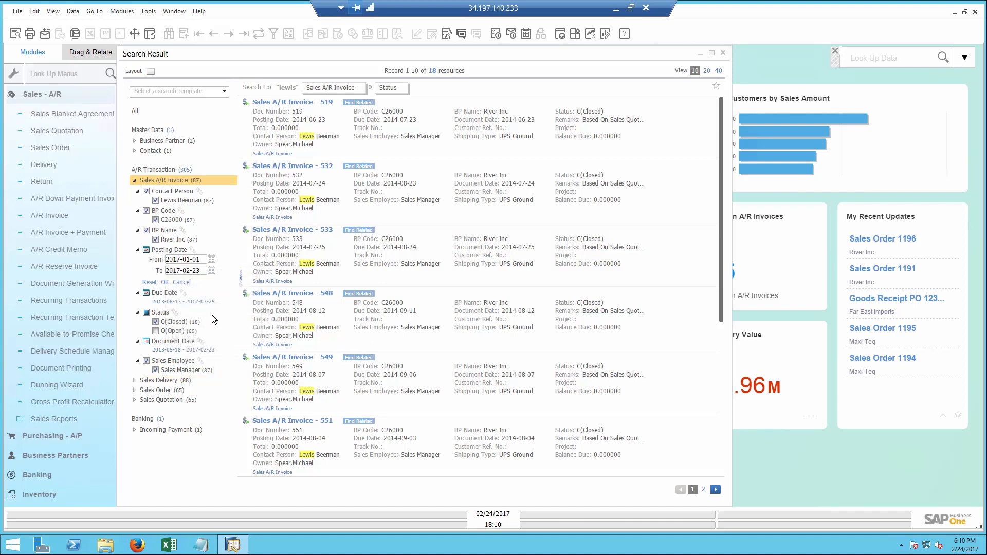
left_click(165, 282)
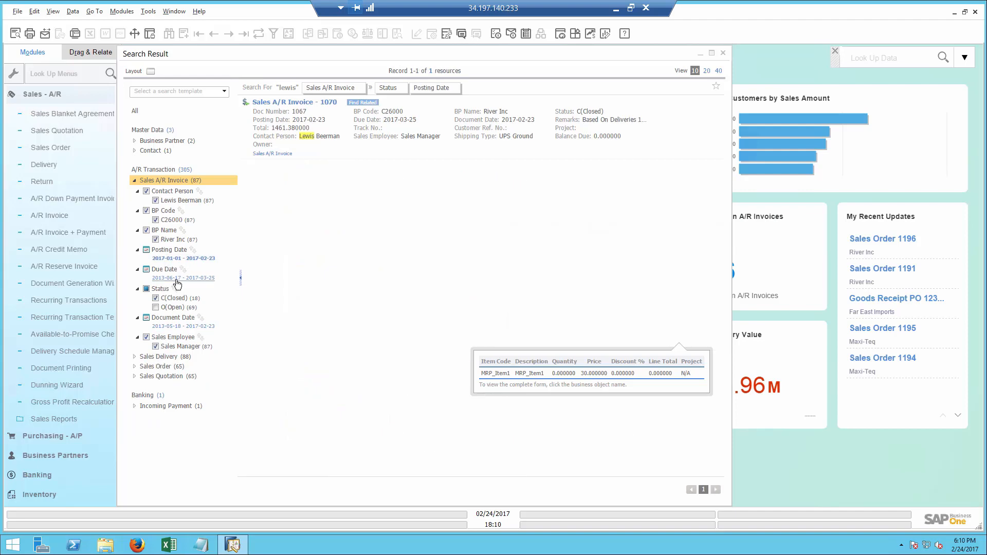
Find the objects related to the filtered invoice, browse its items, deliveries and sales orders, and drill into the River Inc business partner.
mouse_move(380, 123)
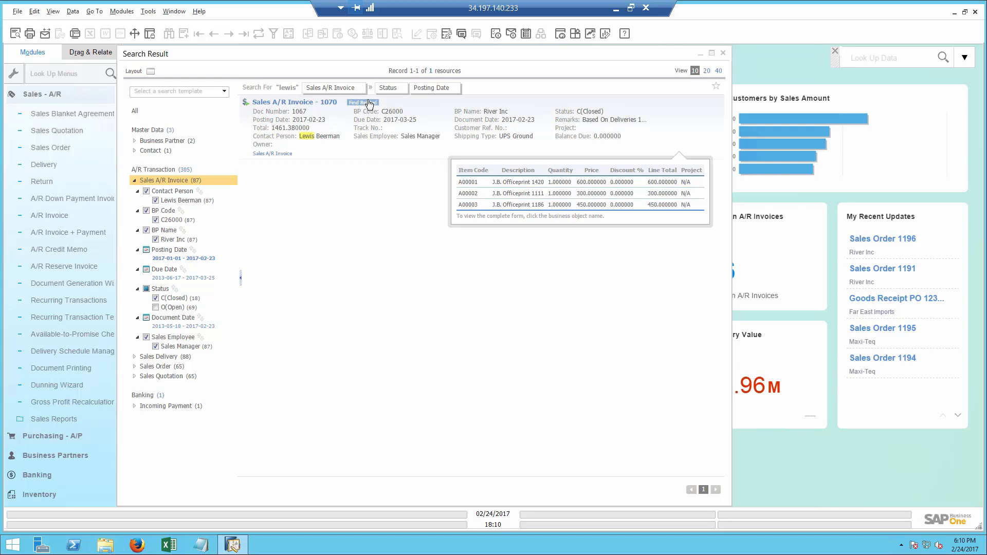
left_click(369, 105)
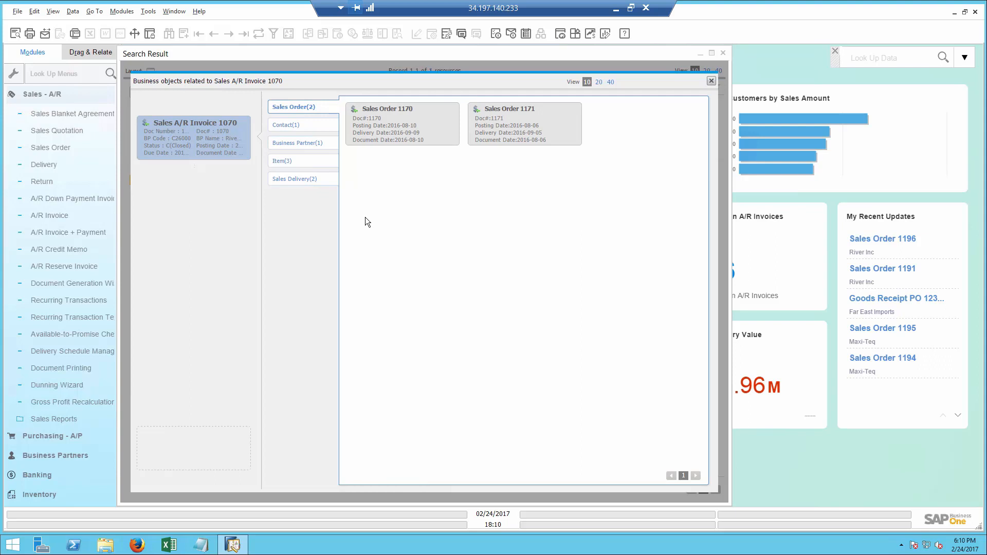
left_click(289, 164)
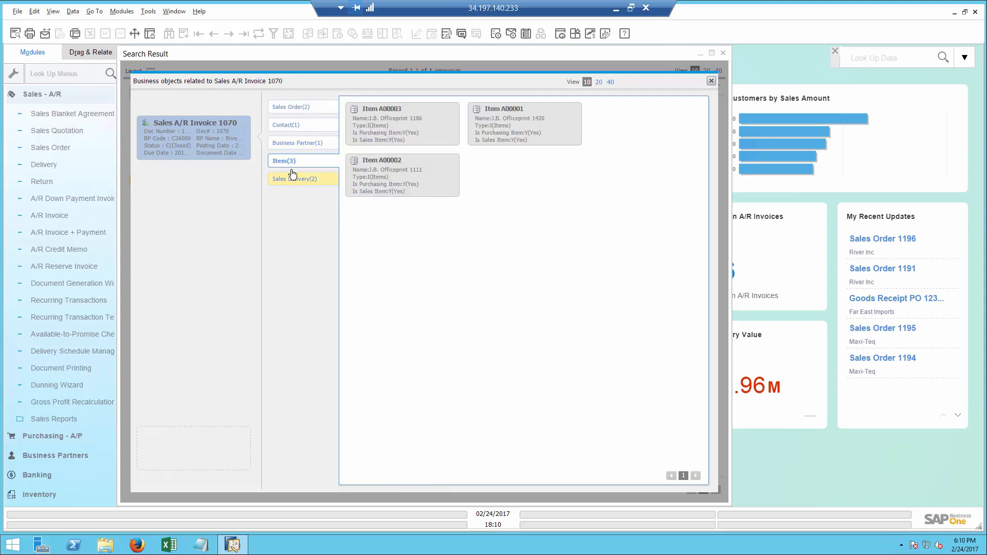
left_click(292, 176)
left_click(291, 107)
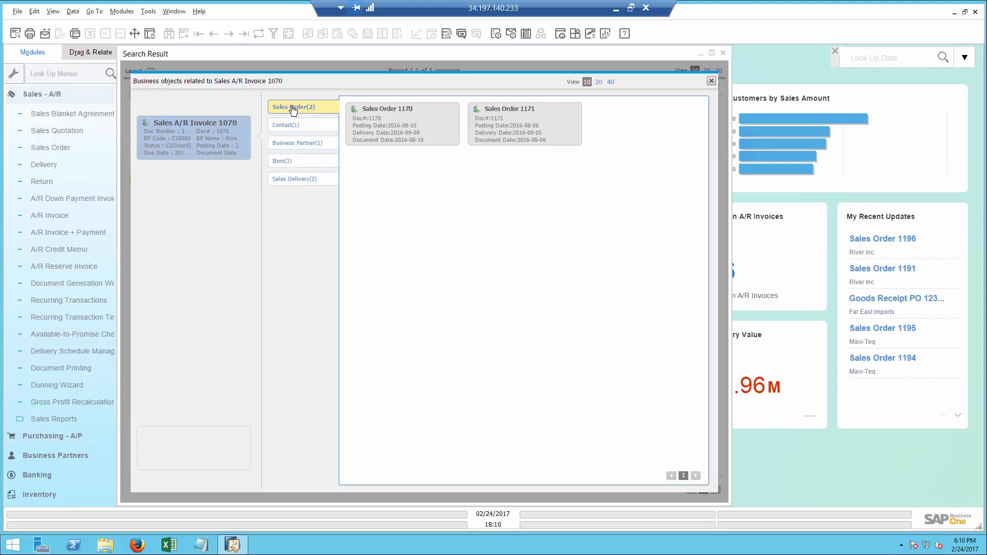
left_click(290, 143)
double_click(384, 133)
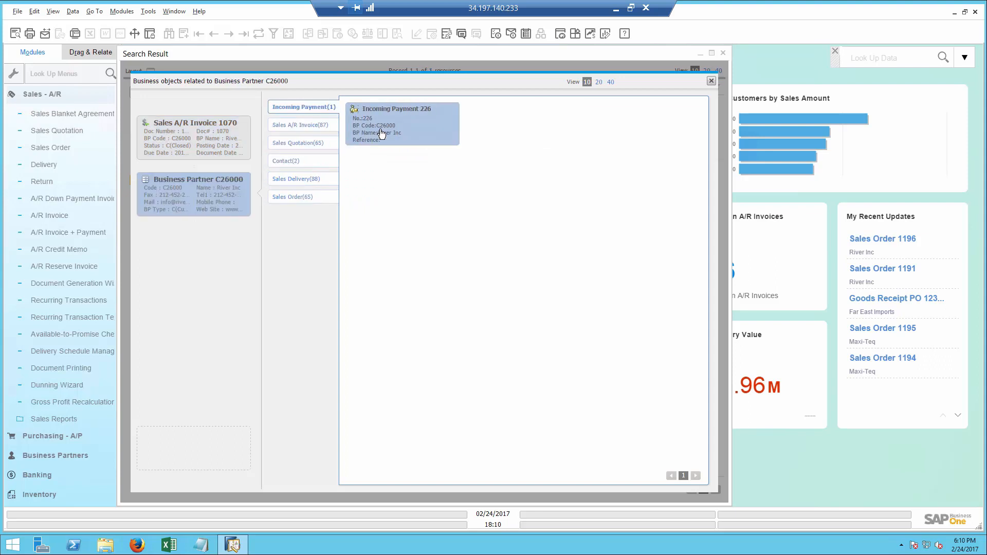
Open the related A/R Invoice for River Inc and display its Relationship Map.
left_click(206, 126)
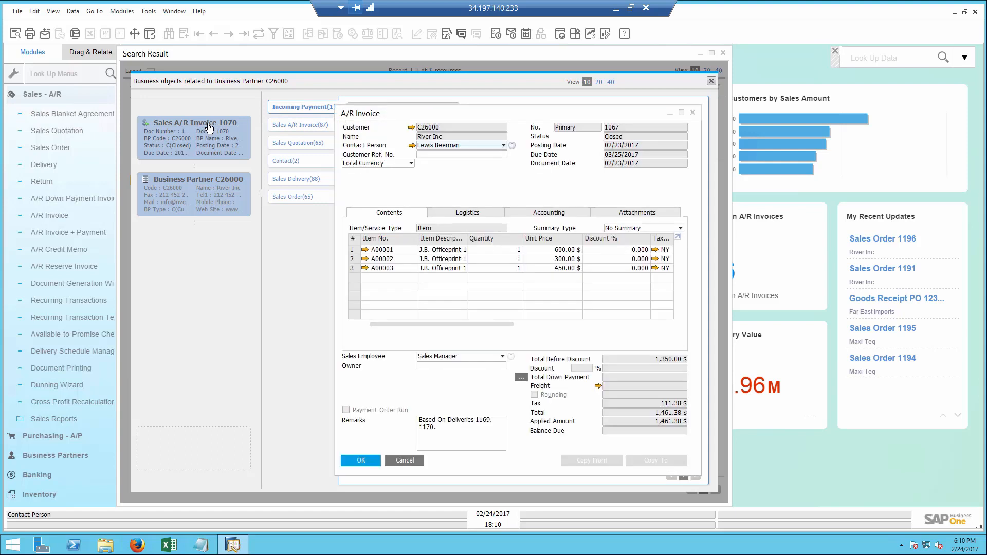
right_click(461, 175)
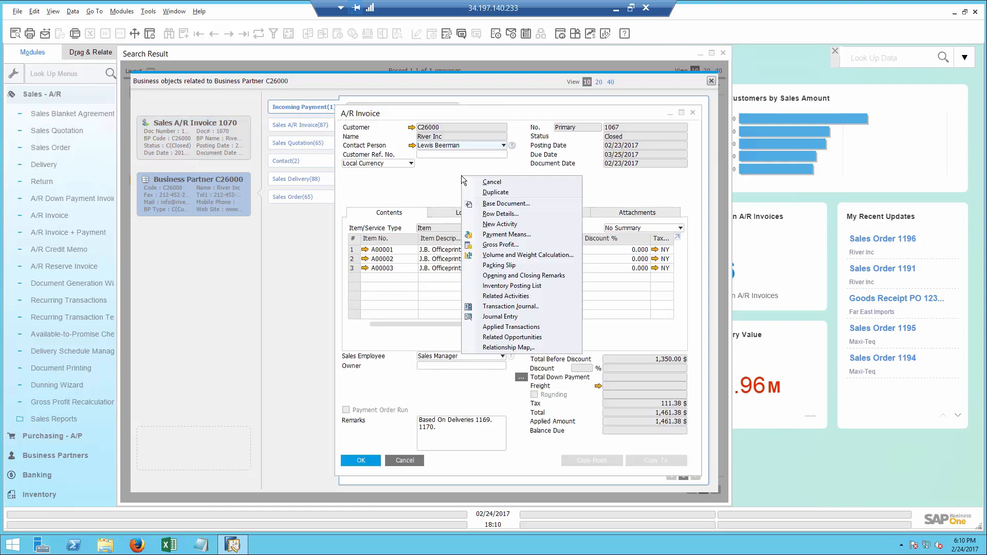
left_click(506, 345)
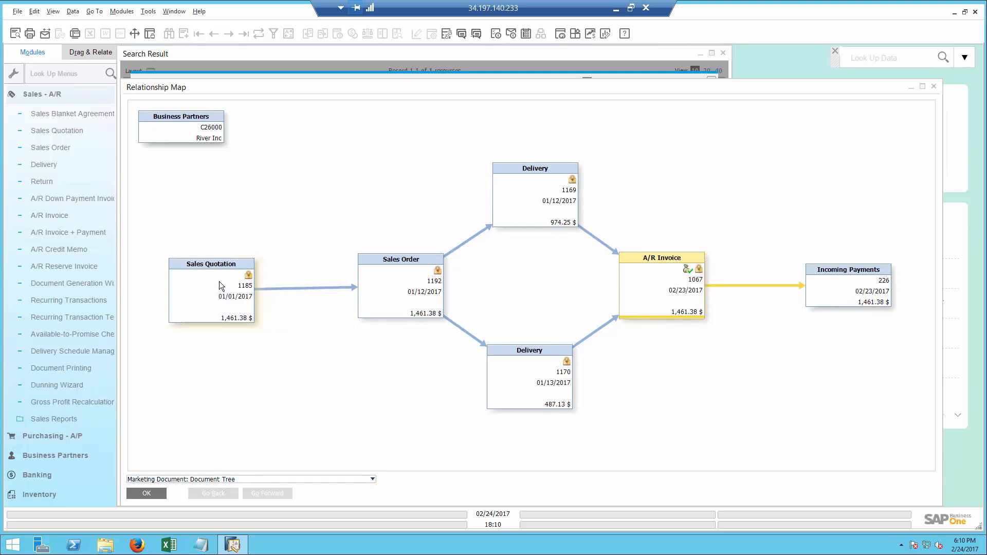
Open the incoming payment from the Relationship Map and start an e-mail to the contact with the edited report attached.
double_click(844, 289)
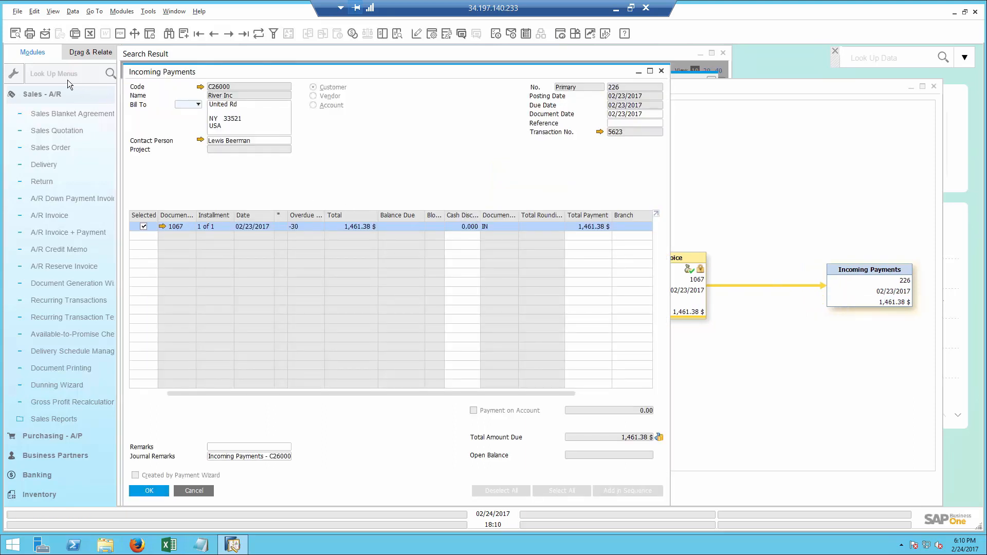
left_click(42, 39)
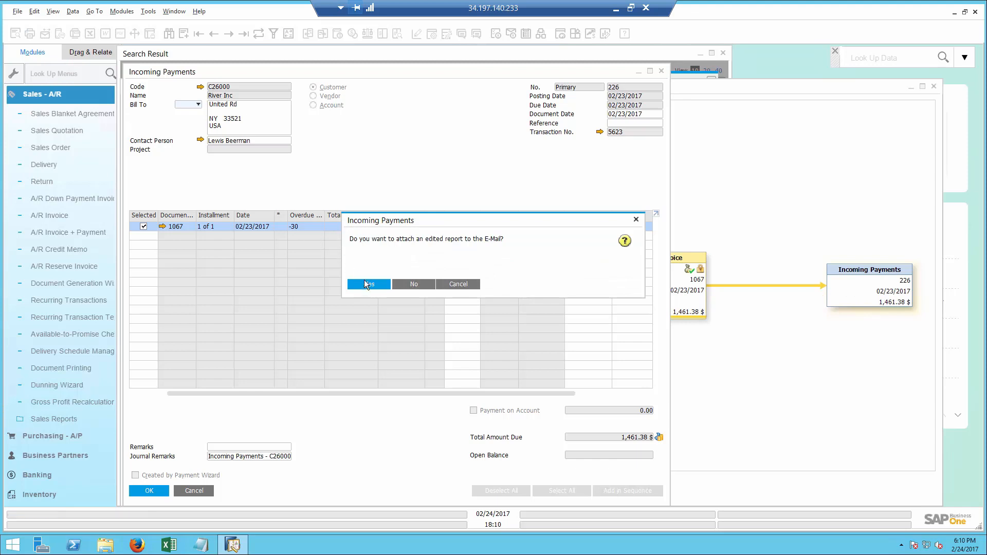
left_click(366, 282)
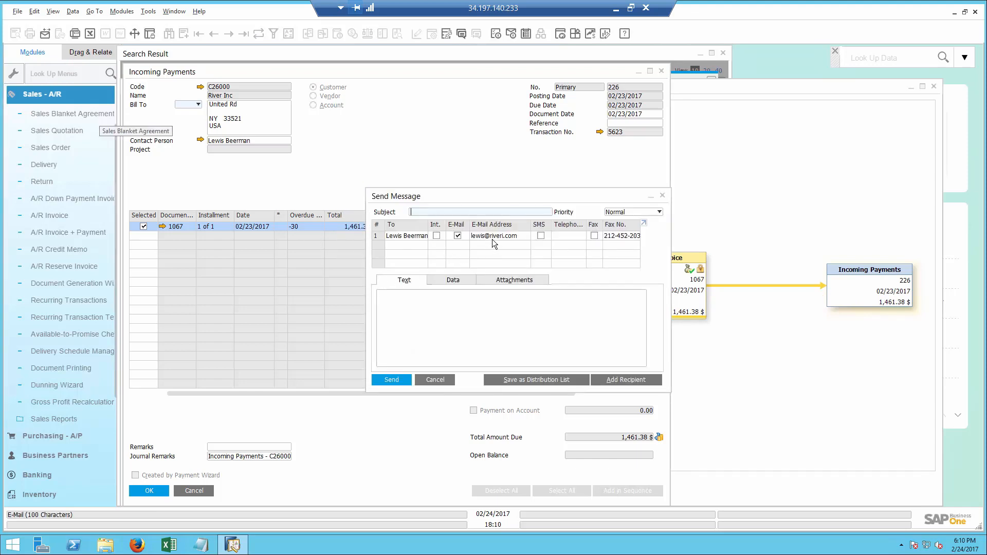
Close all open windows and collapse the Sales - A/R module.
left_click(174, 11)
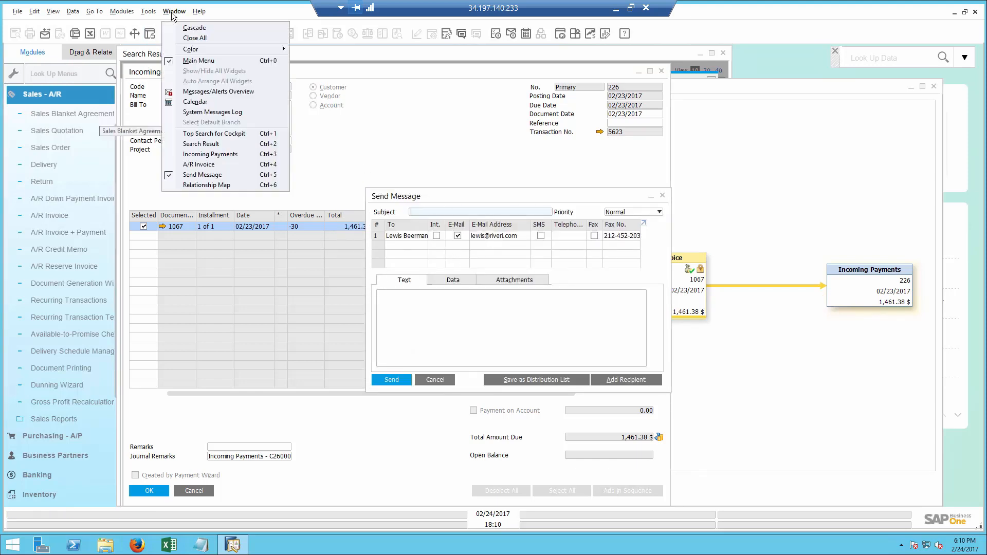
left_click(186, 39)
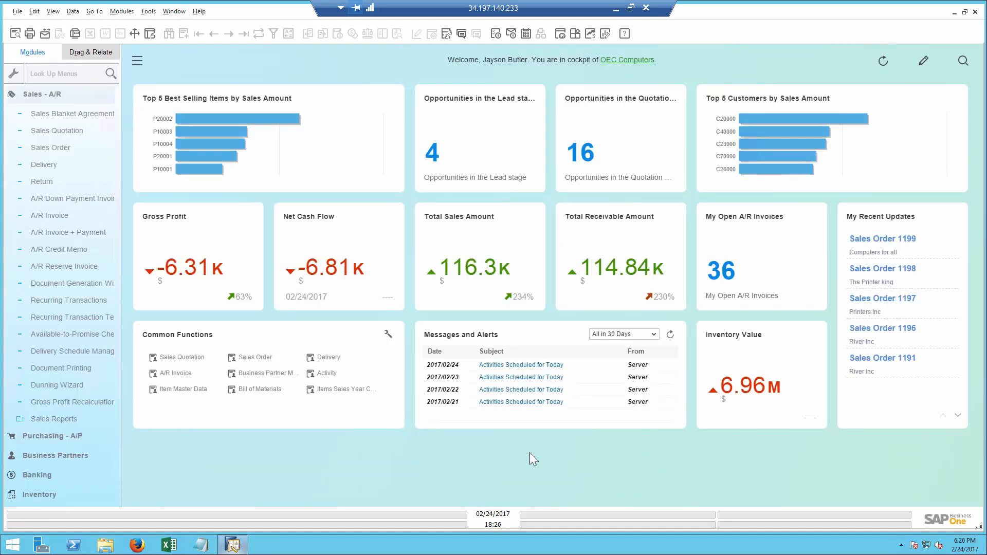
left_click(79, 100)
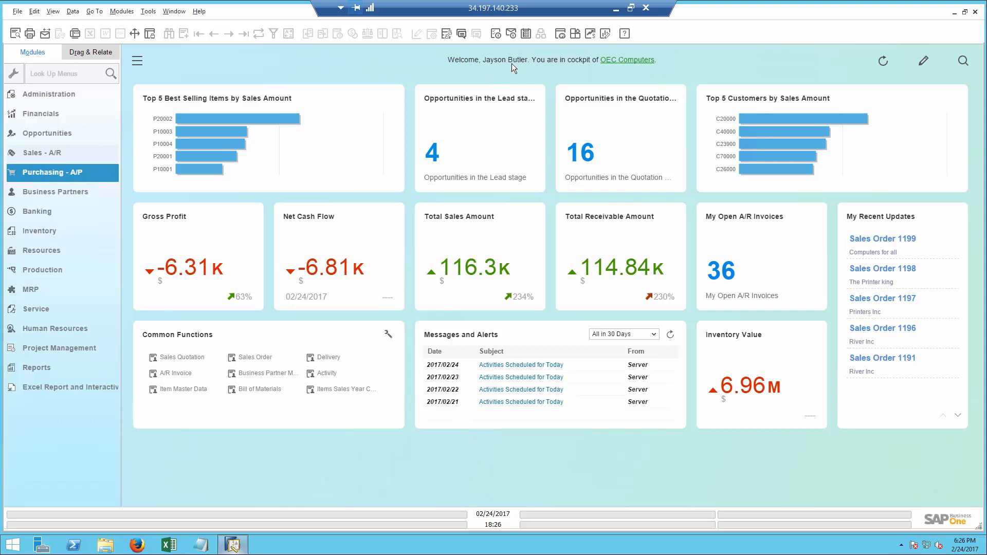
Open the Cash Flow Forecast, extend its period to 08/29/2017, and examine the considered business objects and March's document details.
left_click(589, 35)
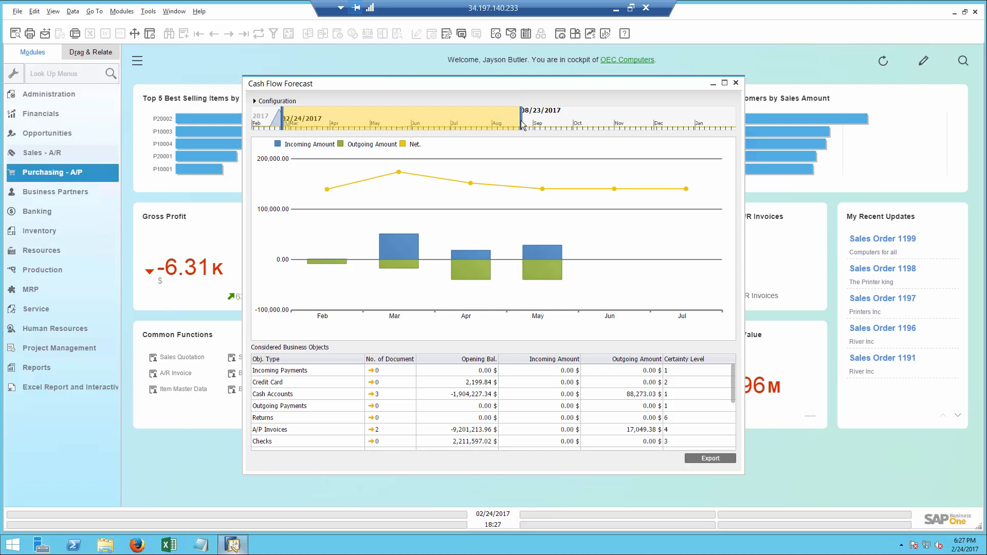
left_click_drag(520, 122, 529, 124)
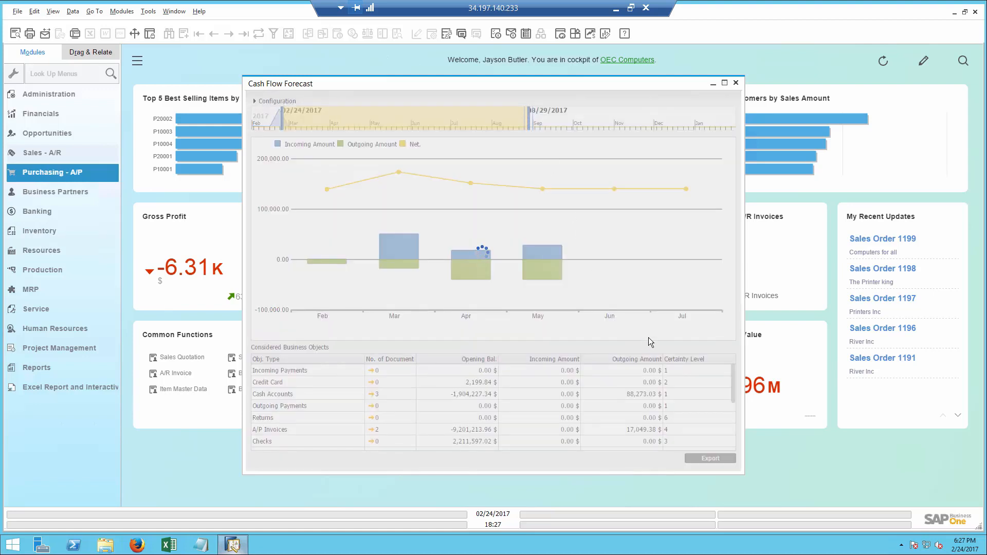
left_click_drag(735, 377, 738, 431)
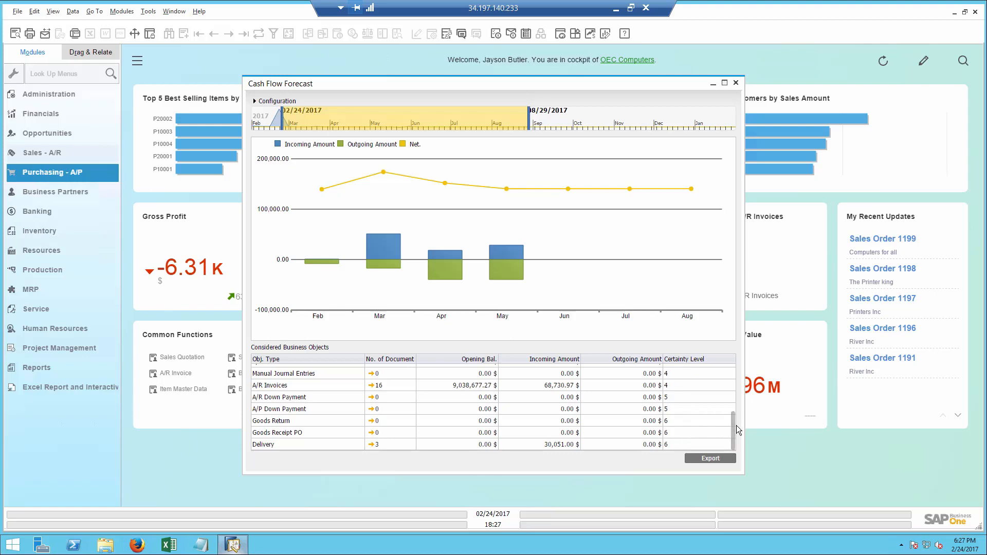
left_click_drag(733, 425, 732, 375)
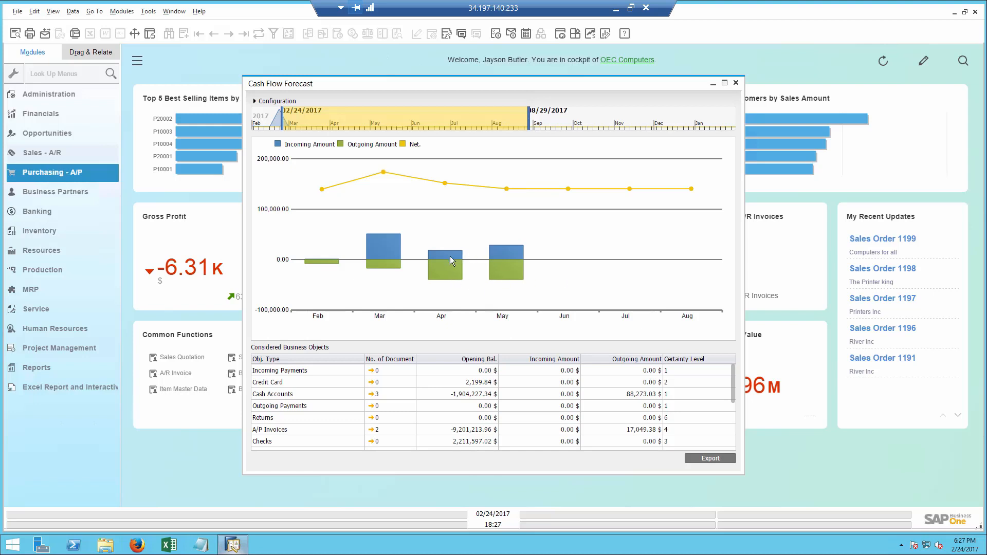
left_click(374, 243)
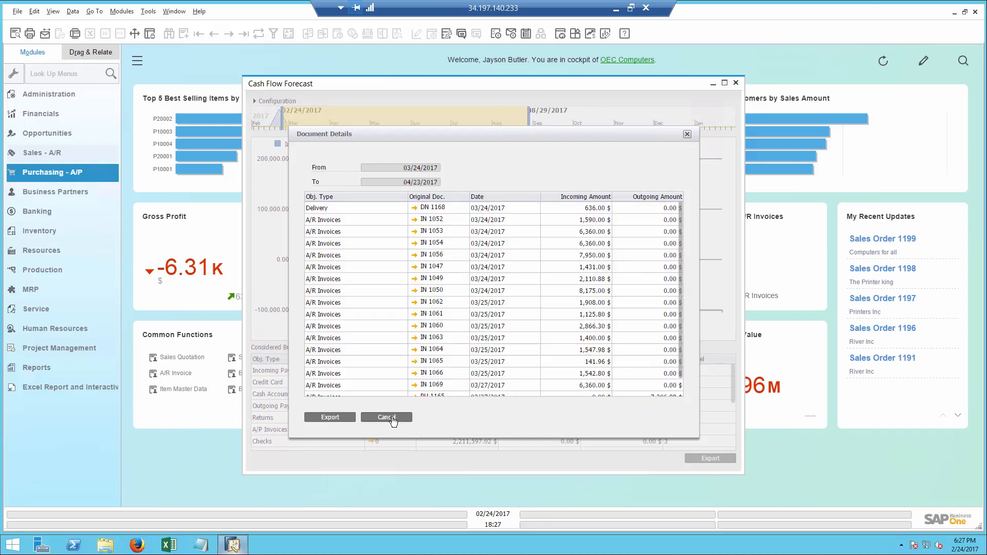
left_click(387, 417)
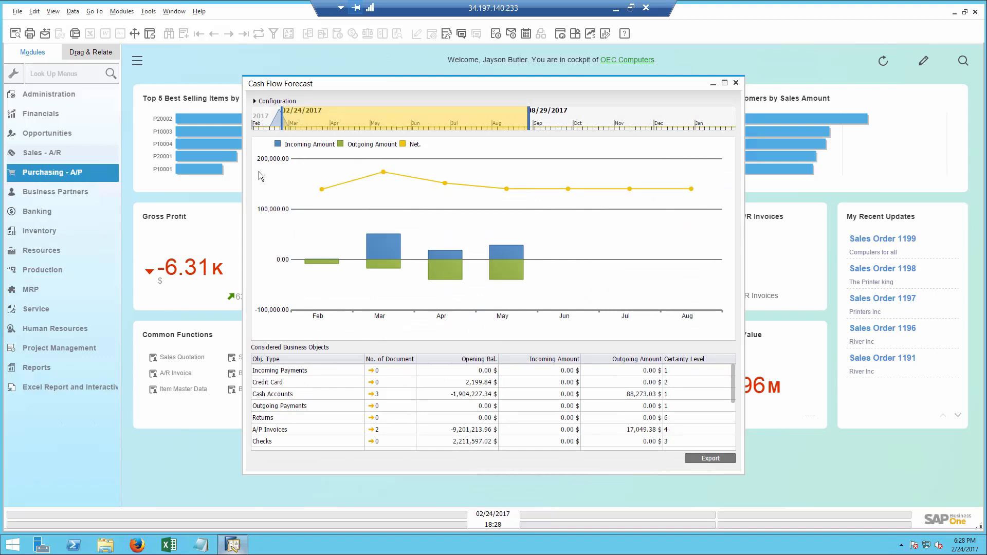
Set the forecast's certainty level to Low, examine June's document details and close the Cash Flow Forecast.
left_click(254, 102)
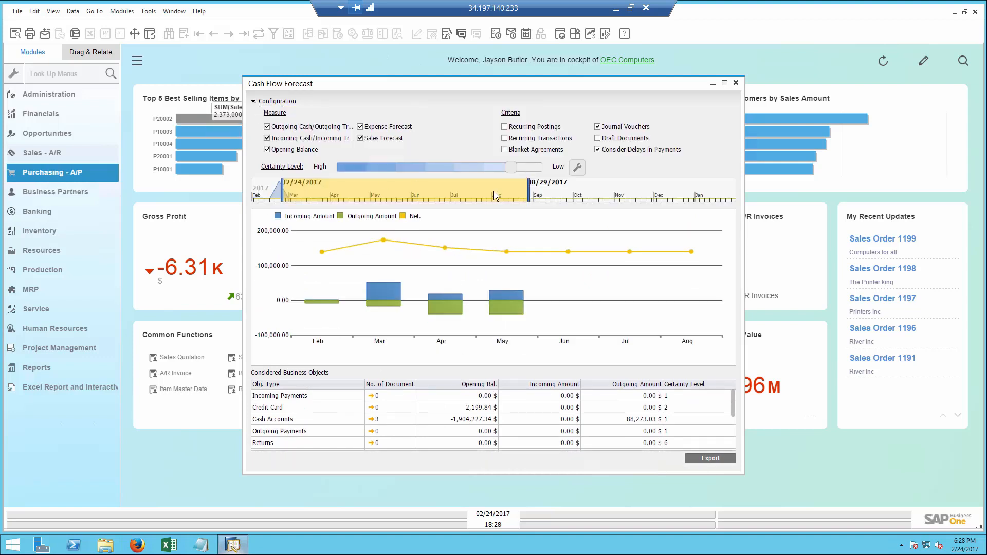
left_click(532, 168)
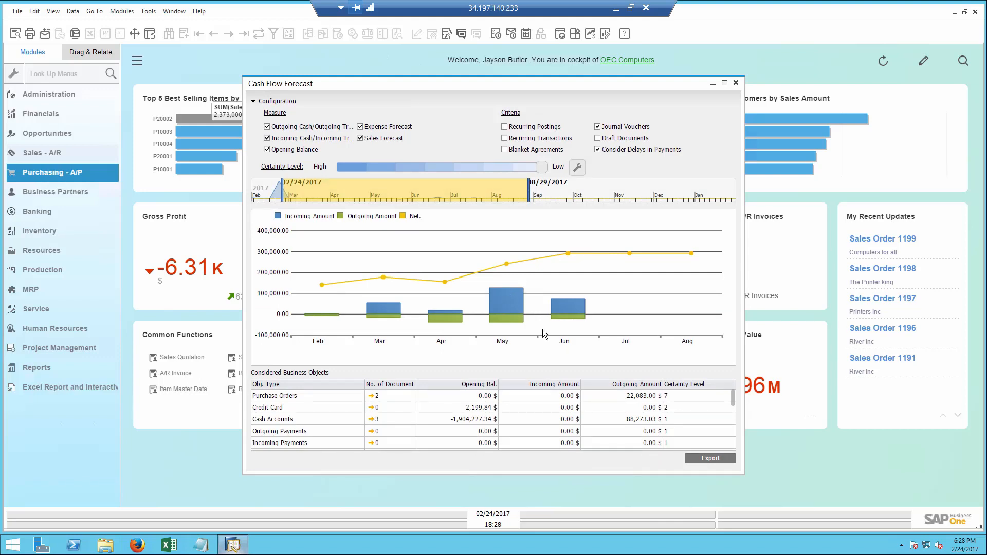
double_click(560, 308)
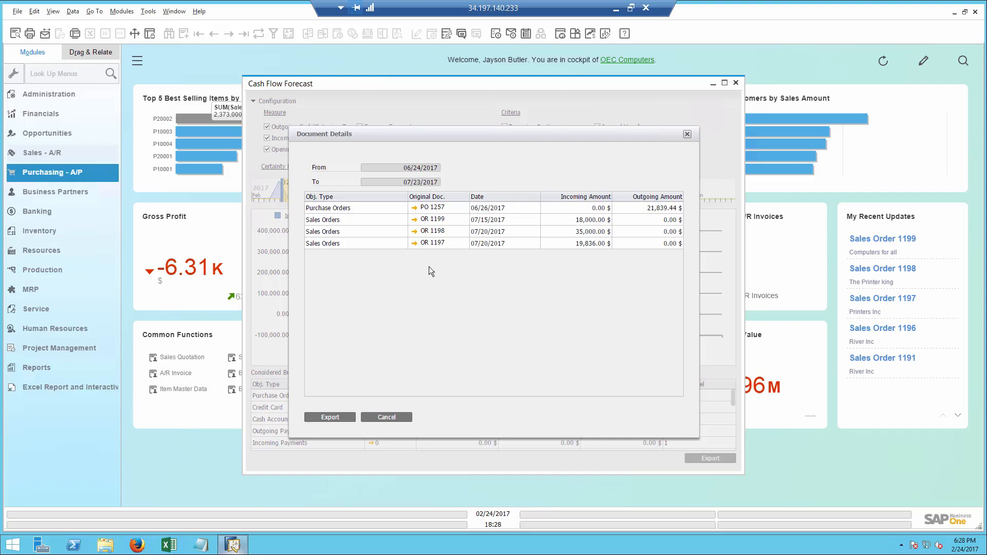
left_click(387, 418)
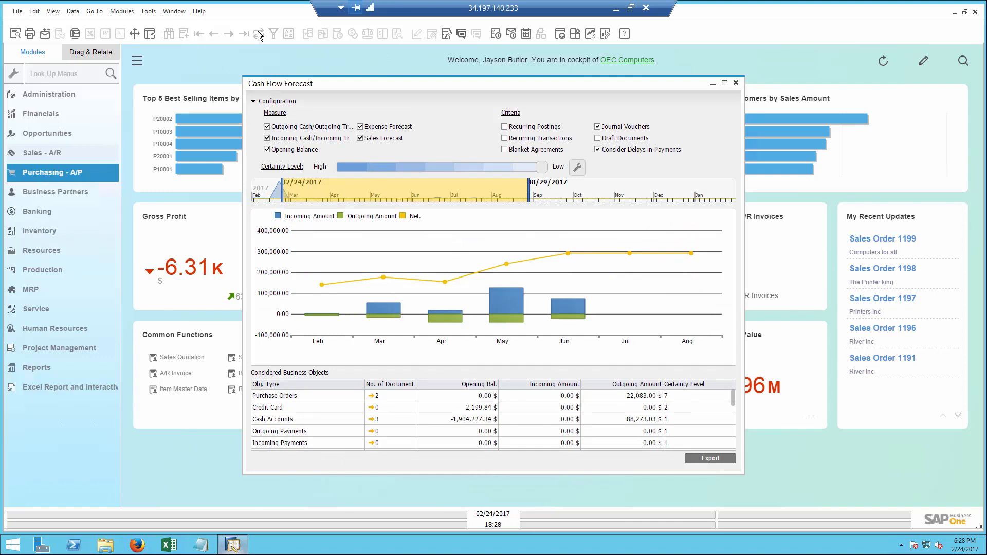
left_click(735, 83)
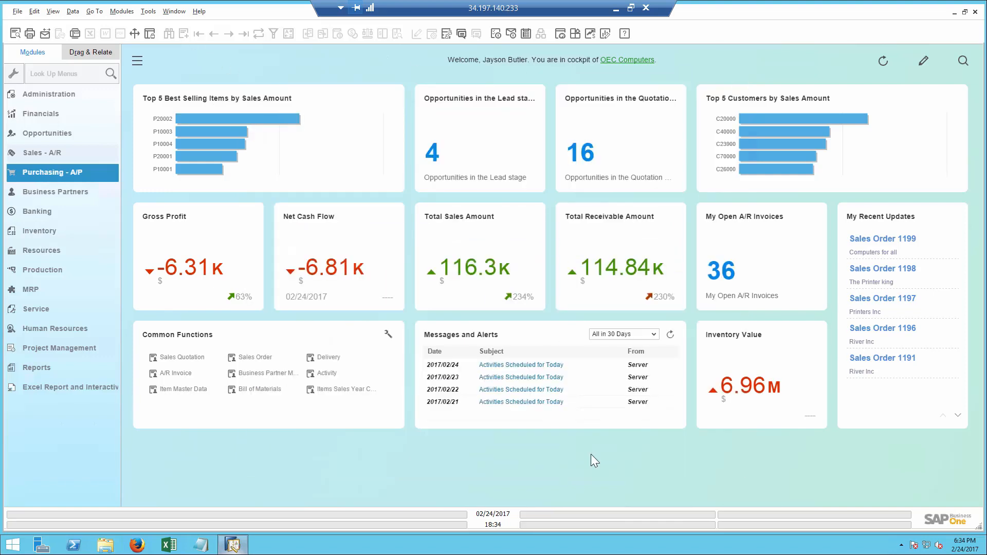